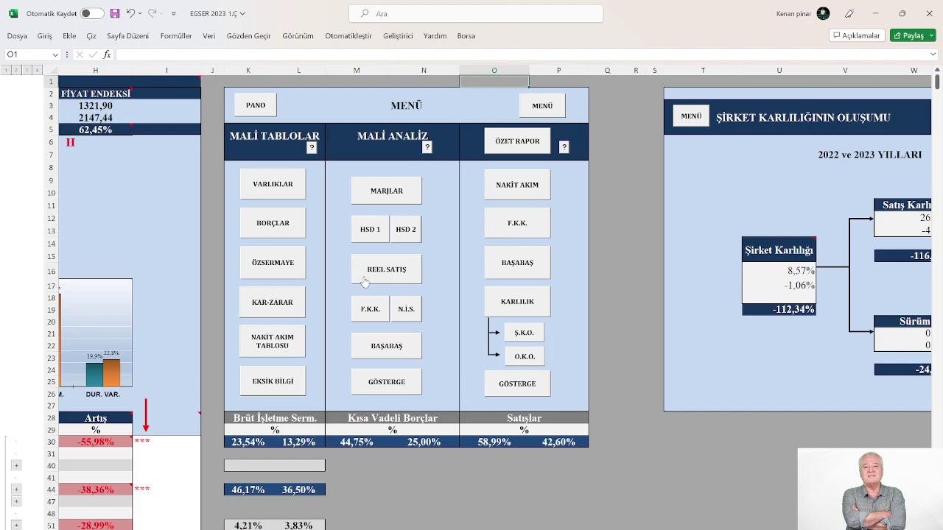
- Open the HSD 1 stock valuation section and look over it and the İNA Yöntemi Hisse Senedi Değeri section below
{"action": "left_click", "coordinate": [372, 233]}
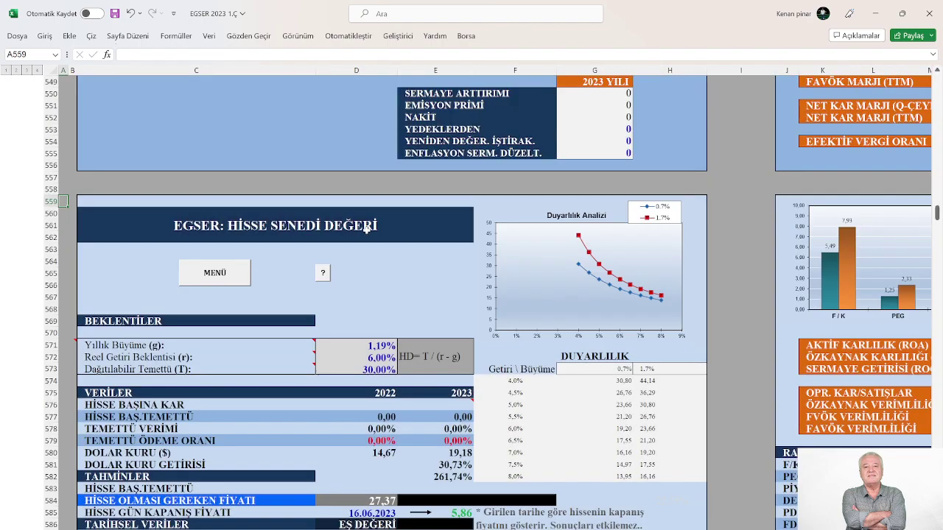
{"action": "scroll", "coordinate": [440, 357], "scroll_direction": "down", "scroll_amount": 3}
{"action": "scroll", "coordinate": [440, 357], "scroll_direction": "down", "scroll_amount": 1}
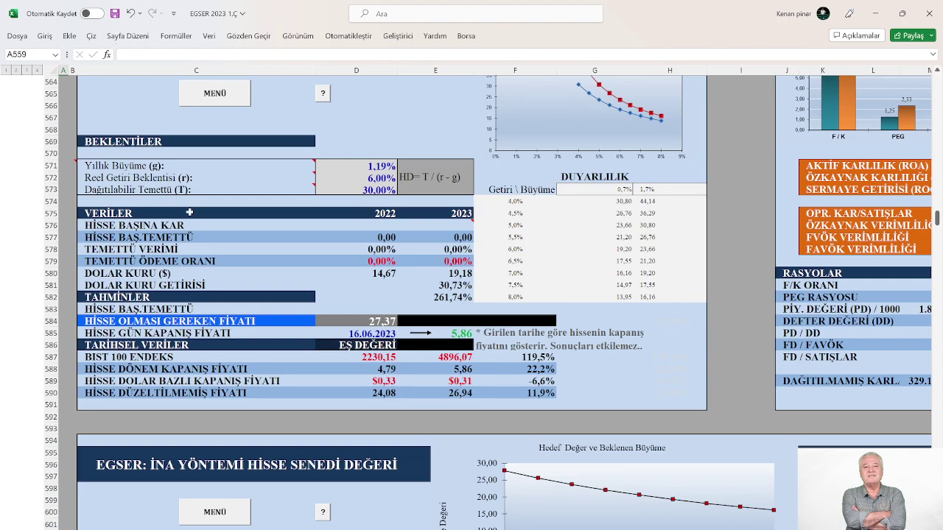
{"action": "scroll", "coordinate": [255, 363], "scroll_direction": "down", "scroll_amount": 2}
{"action": "scroll", "coordinate": [256, 363], "scroll_direction": "down", "scroll_amount": 4}
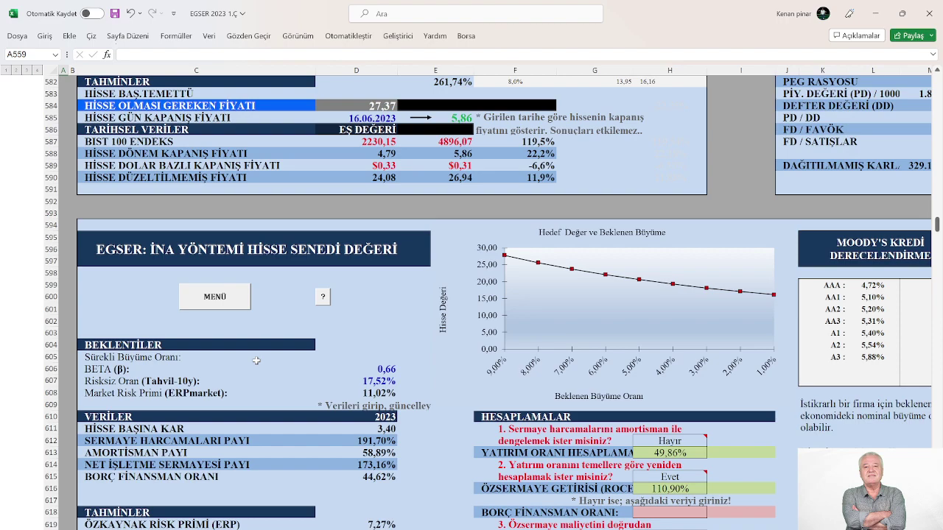
{"action": "scroll", "coordinate": [353, 366], "scroll_direction": "down", "scroll_amount": 2}
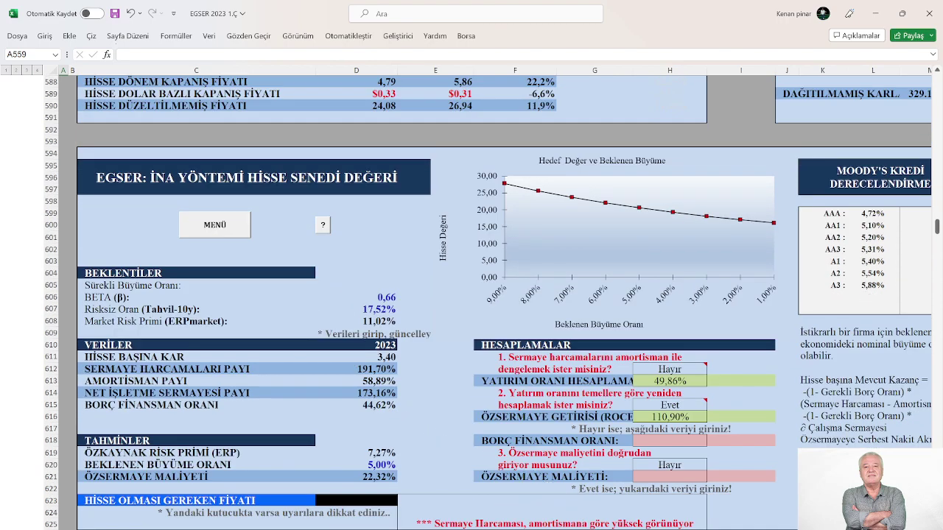
{"action": "scroll", "coordinate": [416, 440], "scroll_direction": "up", "scroll_amount": 2}
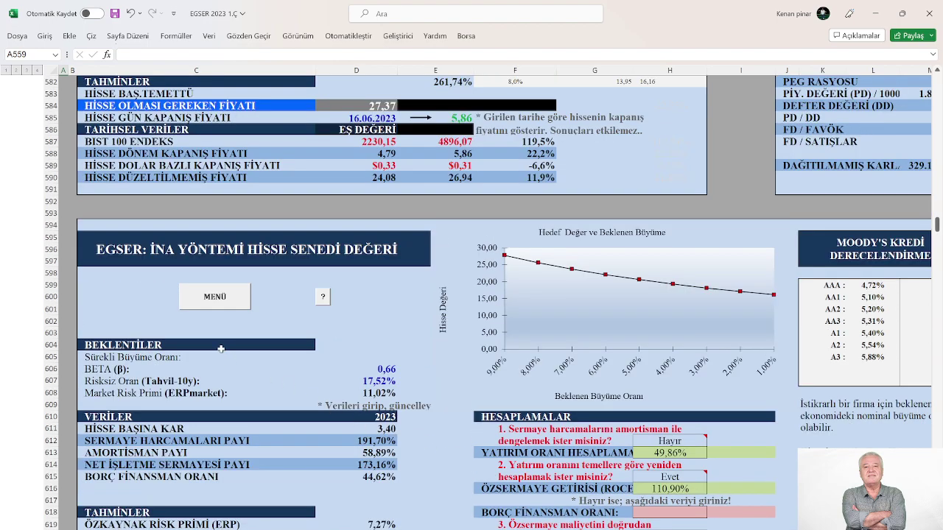
- Go back to HSD 1 through the main menu and examine the required share price, closing price and historical data rows
{"action": "left_click", "coordinate": [213, 298]}
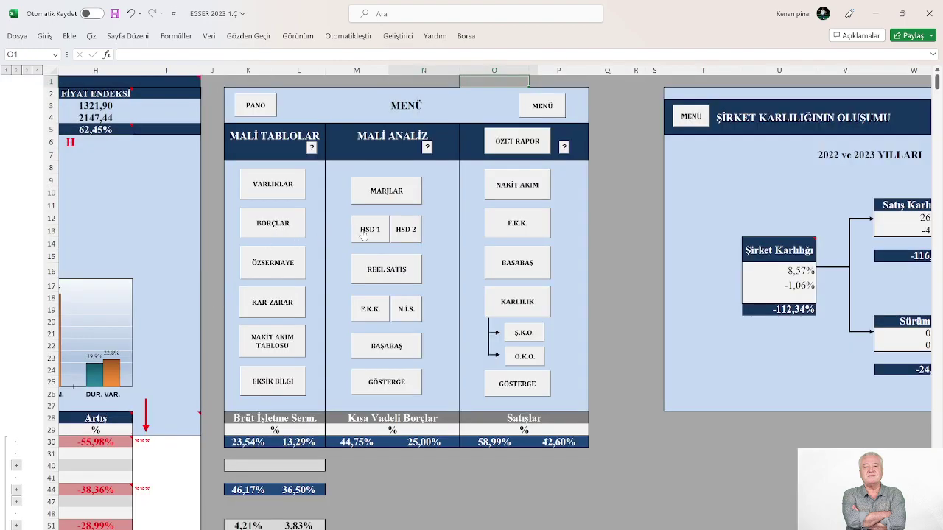
{"action": "left_click", "coordinate": [363, 230]}
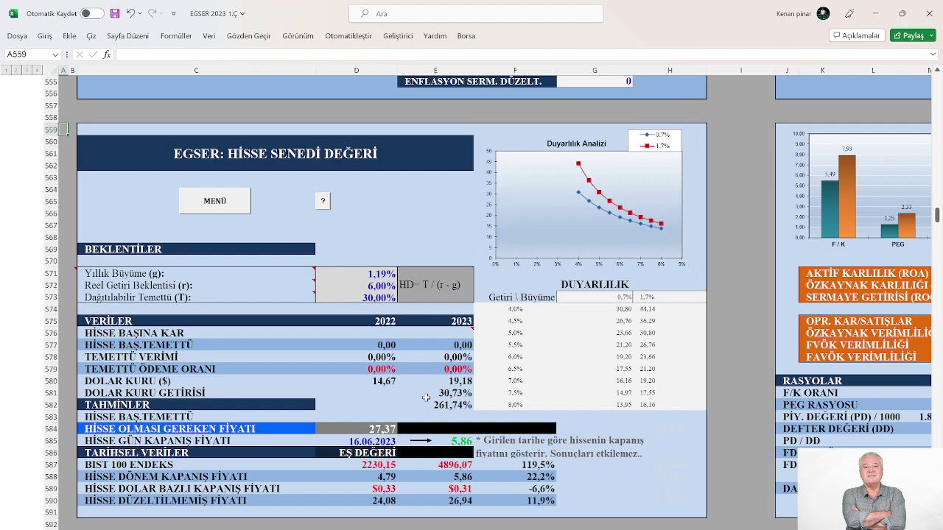
{"action": "scroll", "coordinate": [426, 397], "scroll_direction": "down", "scroll_amount": 1}
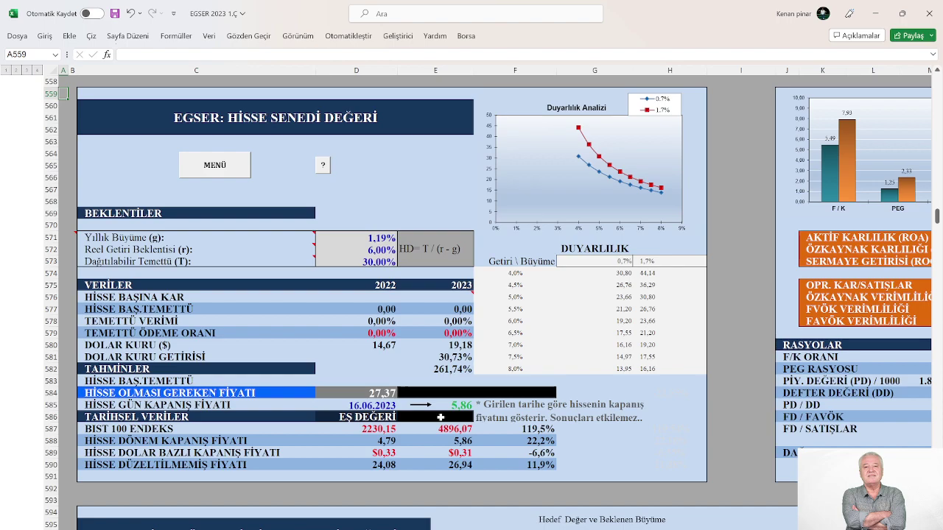
{"action": "scroll", "coordinate": [440, 417], "scroll_direction": "down", "scroll_amount": 3}
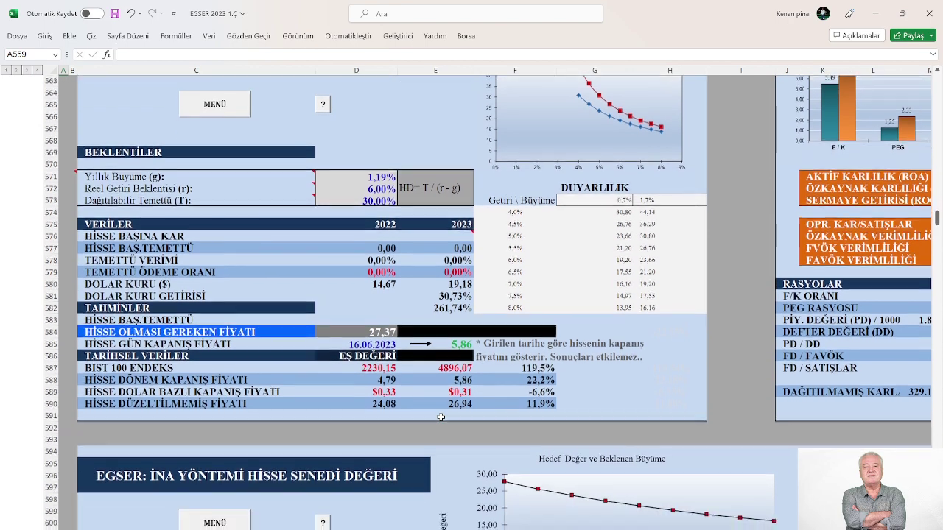
{"action": "scroll", "coordinate": [440, 417], "scroll_direction": "up", "scroll_amount": 2}
{"action": "scroll", "coordinate": [440, 417], "scroll_direction": "up", "scroll_amount": 1}
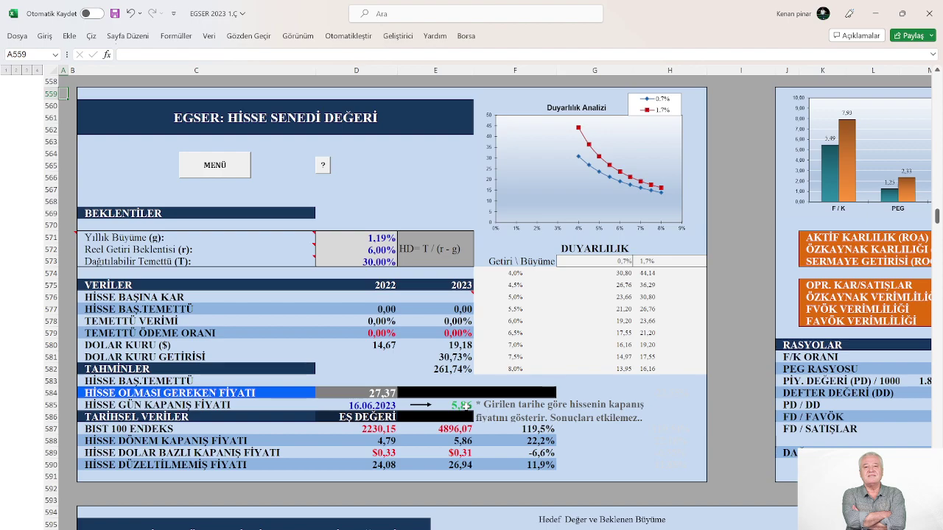
- Open the Varlıklar table through the main menu and review its asset items down to the current and fixed asset totals
{"action": "left_click", "coordinate": [228, 166]}
{"action": "left_click", "coordinate": [259, 188]}
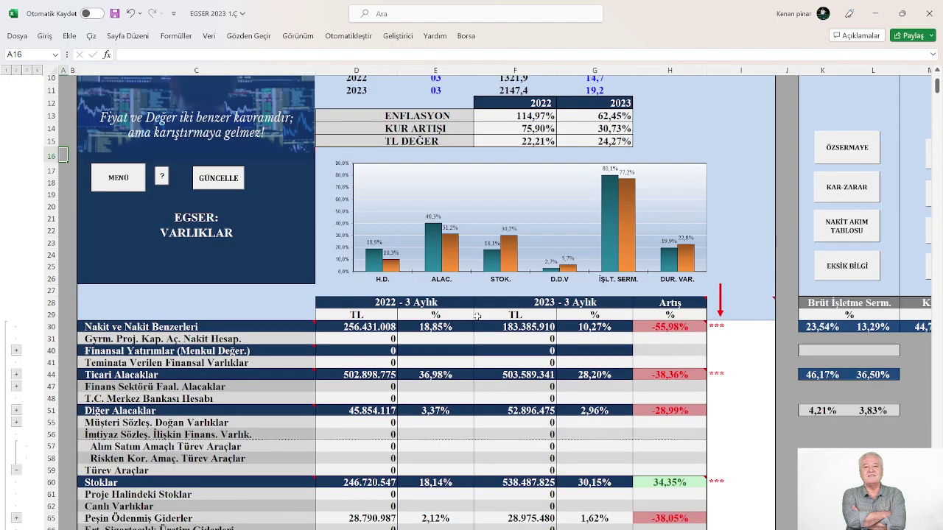
{"action": "scroll", "coordinate": [477, 317], "scroll_direction": "up", "scroll_amount": 3}
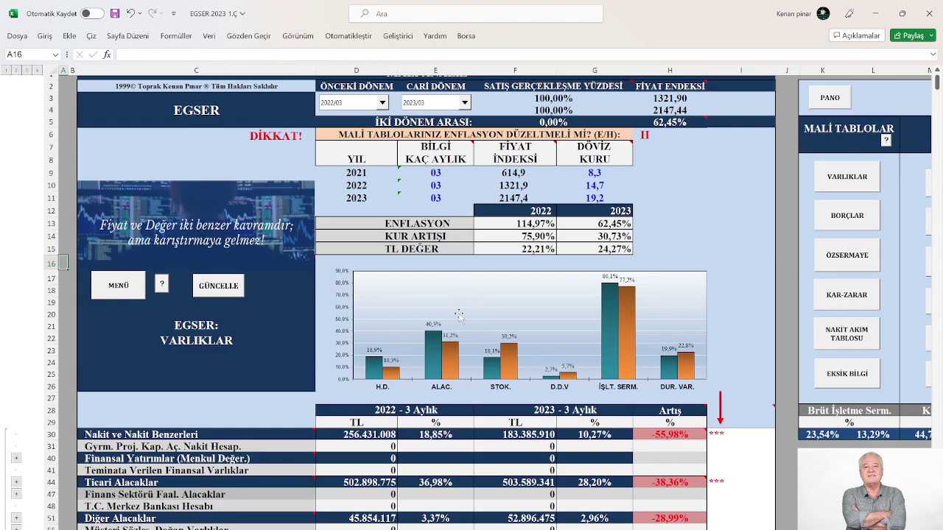
{"action": "scroll", "coordinate": [458, 315], "scroll_direction": "down", "scroll_amount": 5}
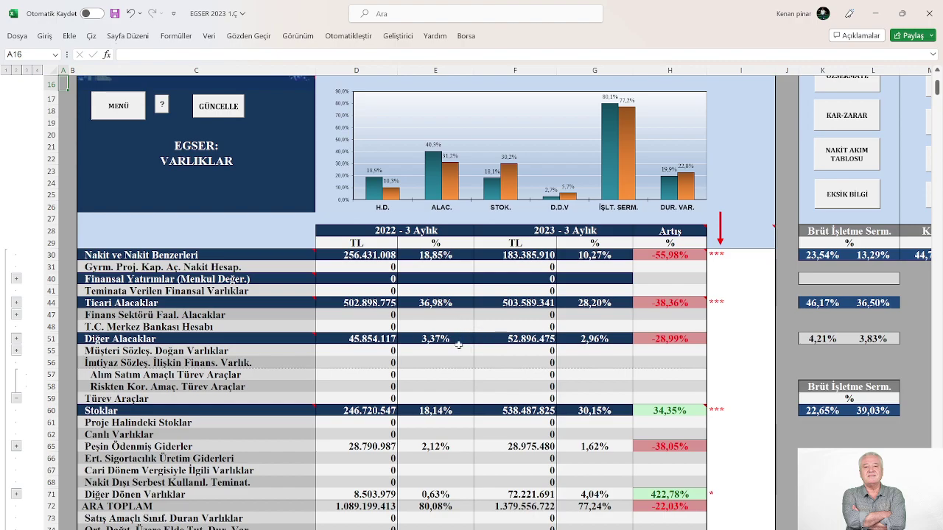
{"action": "scroll", "coordinate": [458, 344], "scroll_direction": "down", "scroll_amount": 1}
{"action": "scroll", "coordinate": [458, 344], "scroll_direction": "down", "scroll_amount": 9}
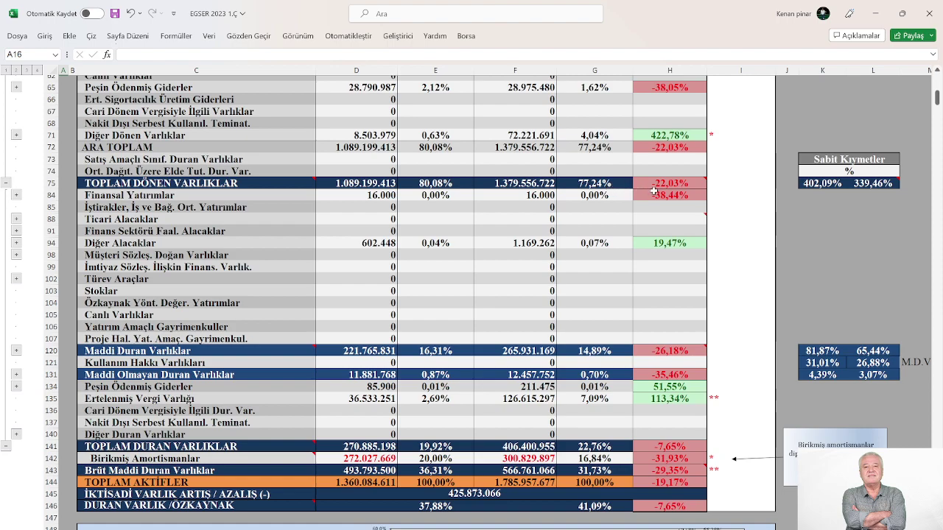
{"action": "mouse_move", "coordinate": [675, 184]}
{"action": "mouse_move", "coordinate": [205, 447]}
- Examine the Toplam Aktifler rows at the end of the assets table and the Stoklar row's share and increase
{"action": "scroll", "coordinate": [577, 402], "scroll_direction": "down", "scroll_amount": 3}
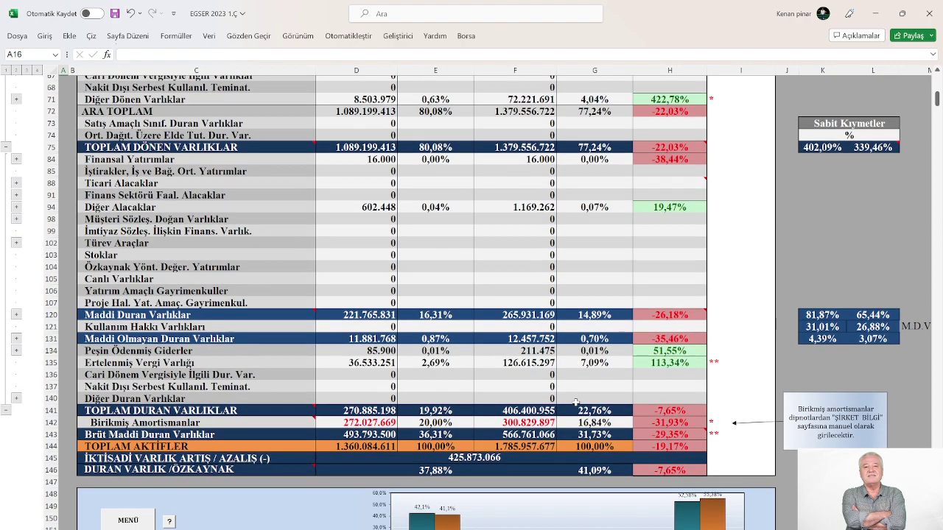
{"action": "scroll", "coordinate": [575, 402], "scroll_direction": "down", "scroll_amount": 1}
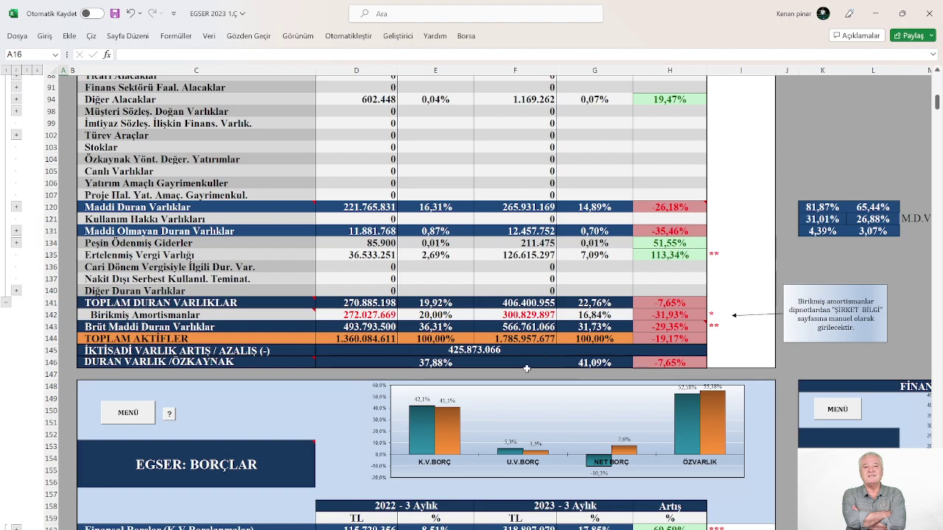
{"action": "scroll", "coordinate": [526, 368], "scroll_direction": "up", "scroll_amount": 10}
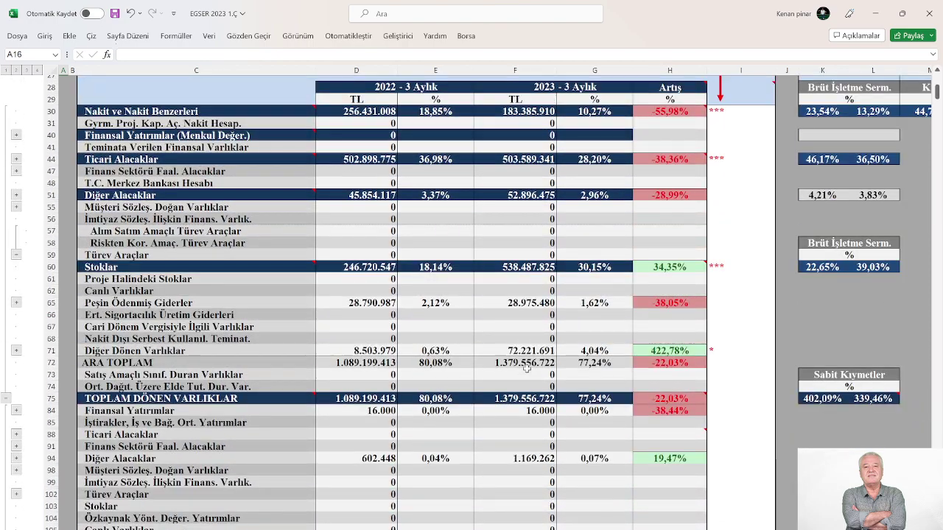
{"action": "scroll", "coordinate": [526, 368], "scroll_direction": "up", "scroll_amount": 2}
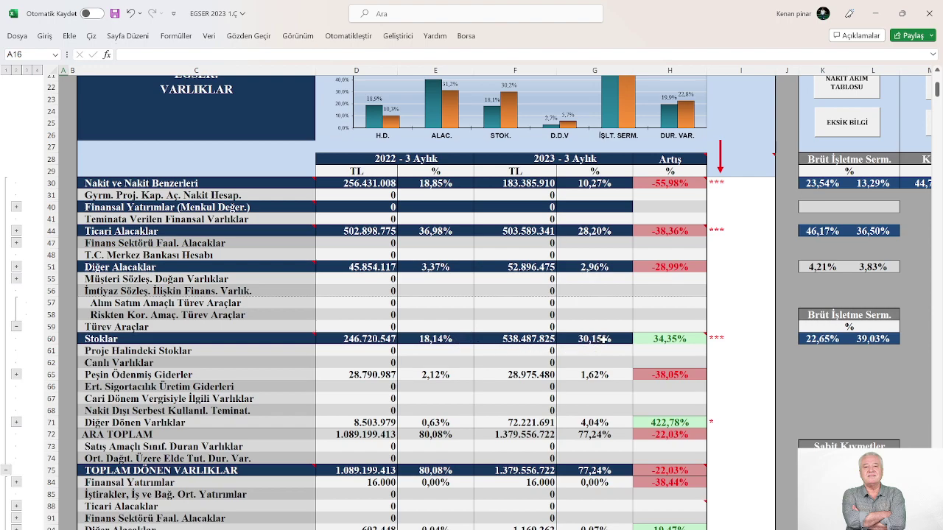
{"action": "mouse_move", "coordinate": [655, 342]}
{"action": "scroll", "coordinate": [524, 320], "scroll_direction": "up", "scroll_amount": 2}
- Open the Reel Satış analysis through the main menu and examine its sales table, bar chart and summary comments
{"action": "left_click", "coordinate": [123, 108]}
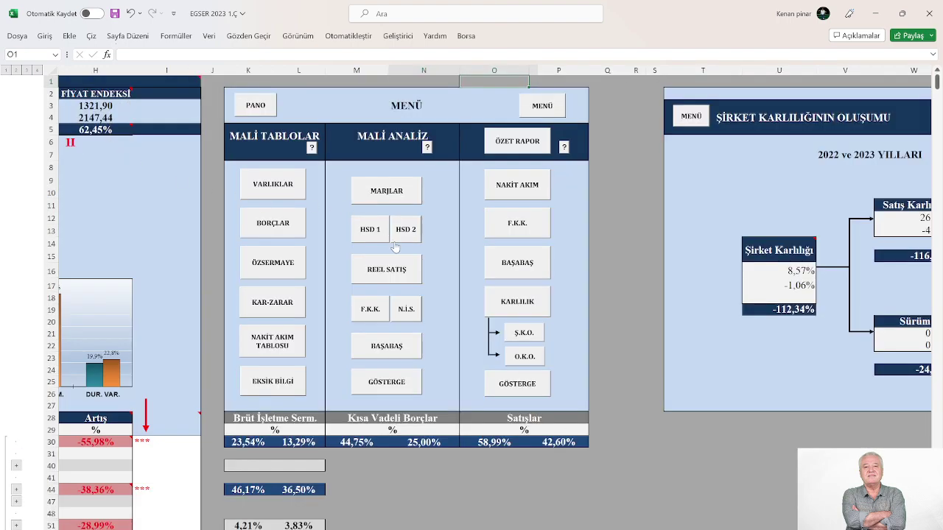
{"action": "left_click", "coordinate": [391, 276]}
{"action": "scroll", "coordinate": [386, 352], "scroll_direction": "down", "scroll_amount": 5}
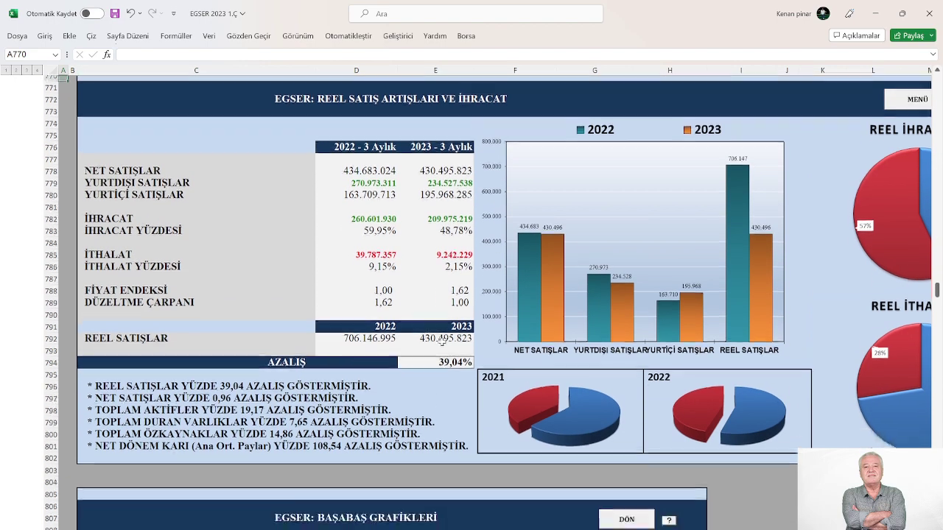
{"action": "scroll", "coordinate": [387, 352], "scroll_direction": "down", "scroll_amount": 2}
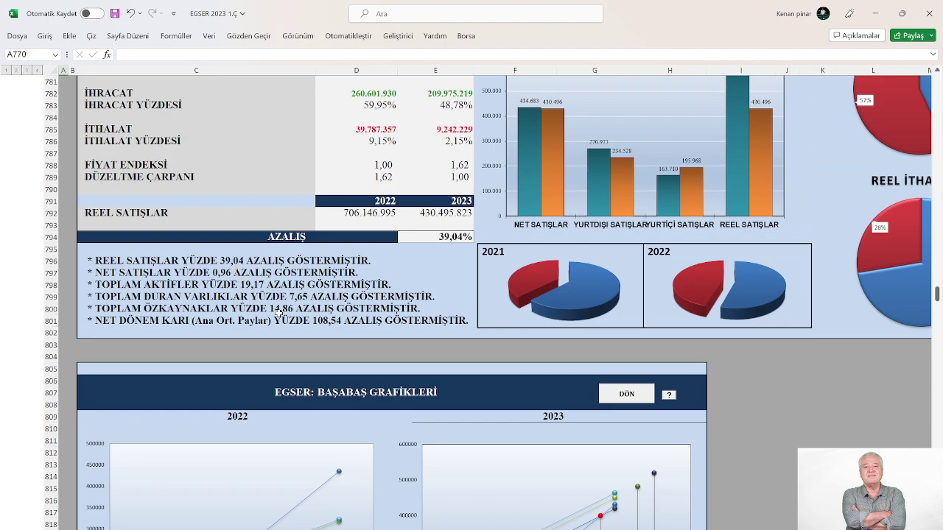
{"action": "scroll", "coordinate": [278, 314], "scroll_direction": "up", "scroll_amount": 3}
{"action": "scroll", "coordinate": [279, 313], "scroll_direction": "down", "scroll_amount": 1}
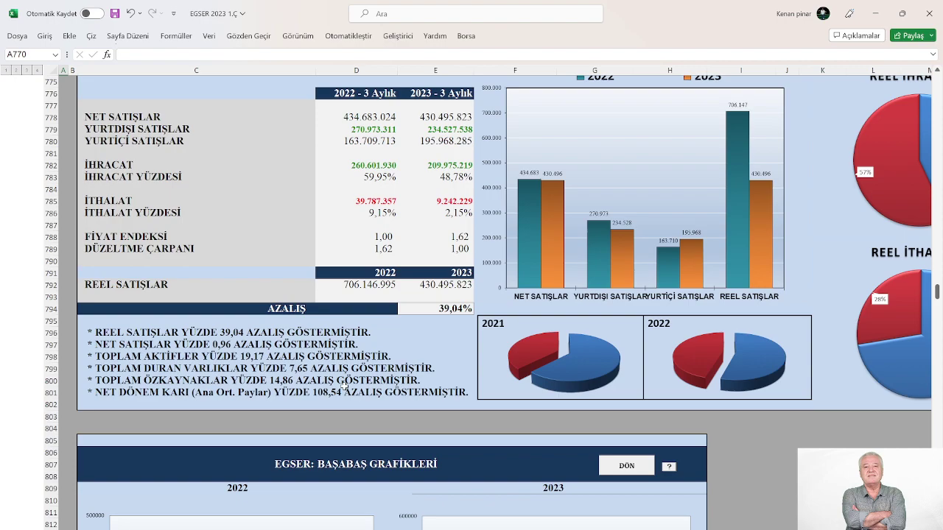
{"action": "scroll", "coordinate": [343, 384], "scroll_direction": "up", "scroll_amount": 1}
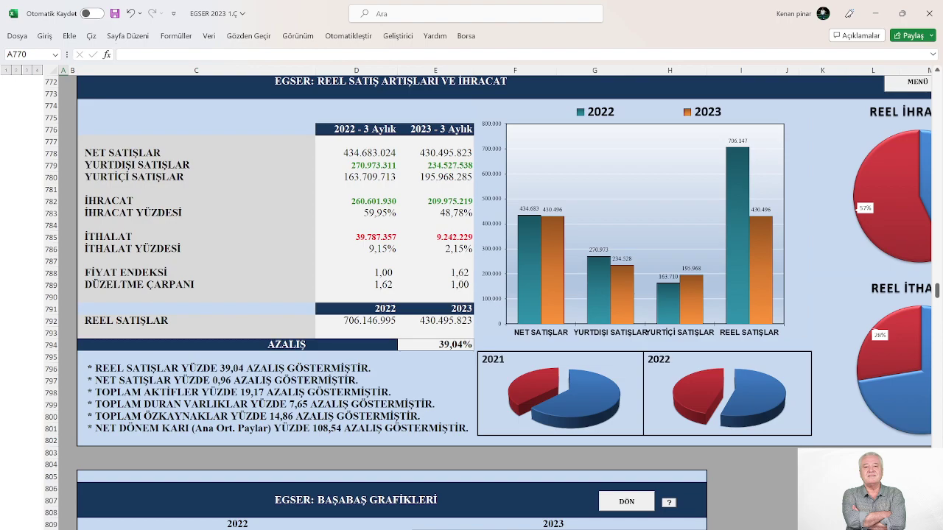
- Inspect the slices of the Reel İhracat and Reel İthalat pie charts beside the sales chart
{"action": "scroll", "coordinate": [564, 286], "scroll_direction": "right", "scroll_amount": 5}
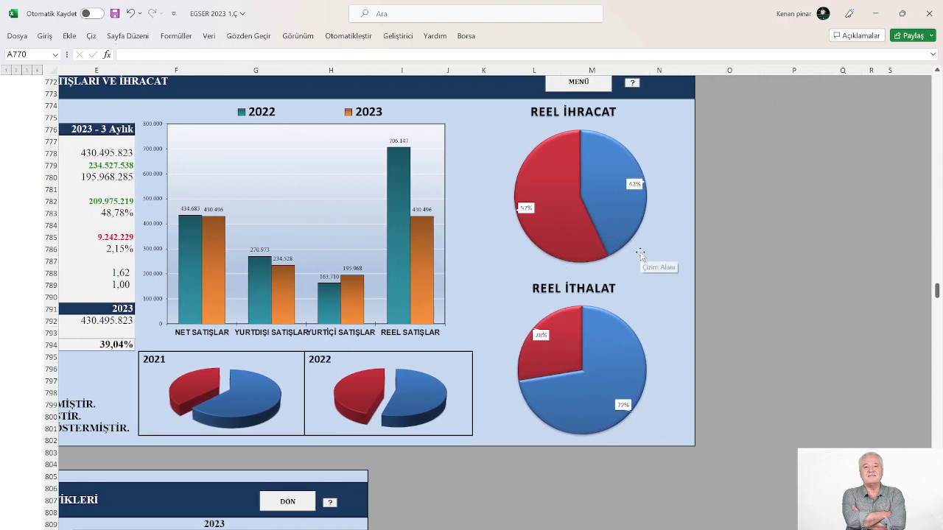
{"action": "mouse_move", "coordinate": [630, 239]}
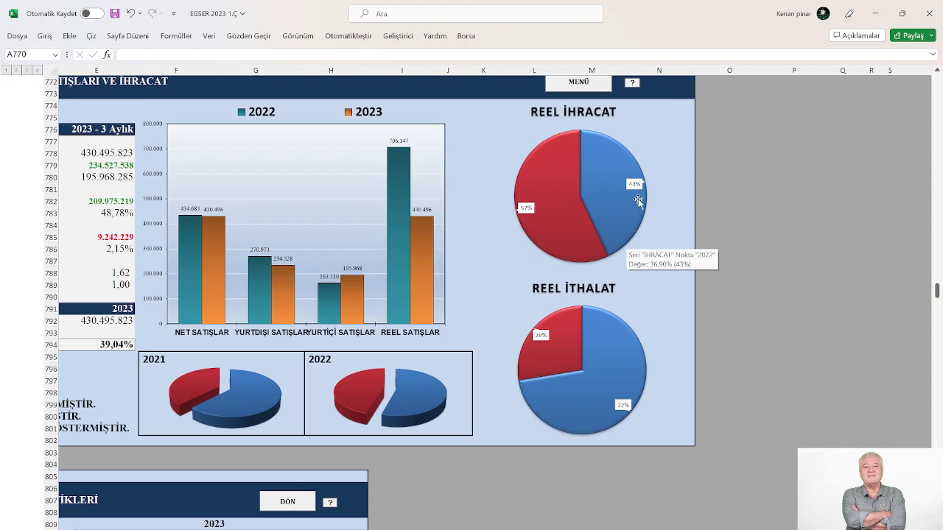
{"action": "mouse_move", "coordinate": [537, 221]}
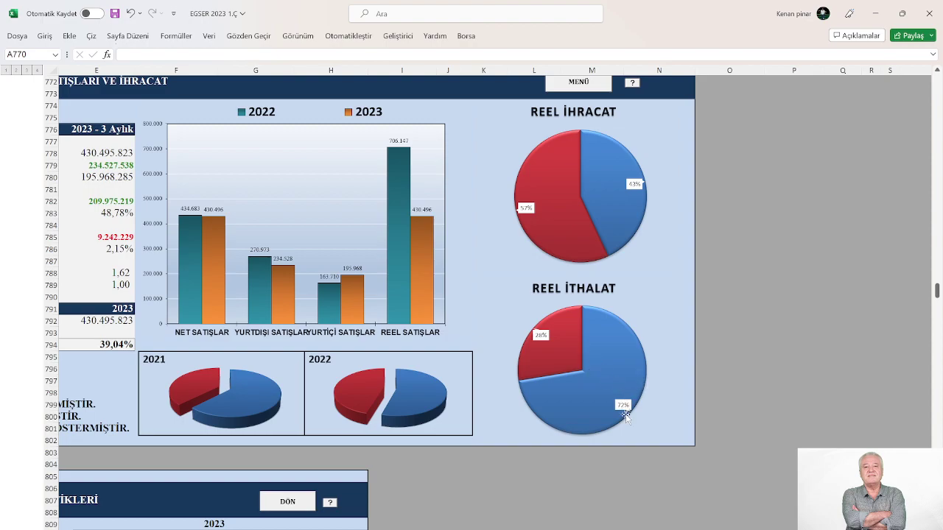
{"action": "mouse_move", "coordinate": [560, 344]}
{"action": "scroll", "coordinate": [642, 182], "scroll_direction": "left", "scroll_amount": 5}
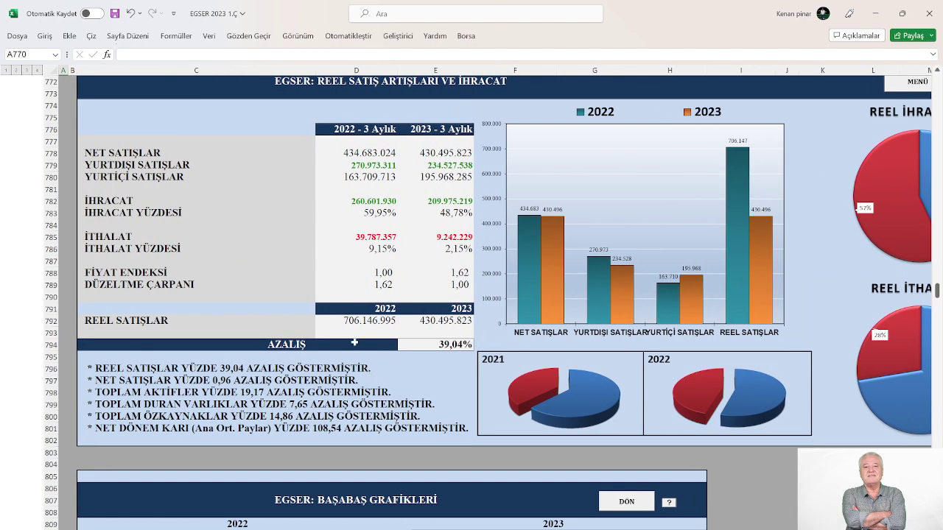
- Return from the real sales report to the main menu, reopen the Varlıklar table and review its current asset rows
{"action": "scroll", "coordinate": [355, 331], "scroll_direction": "up", "scroll_amount": 1}
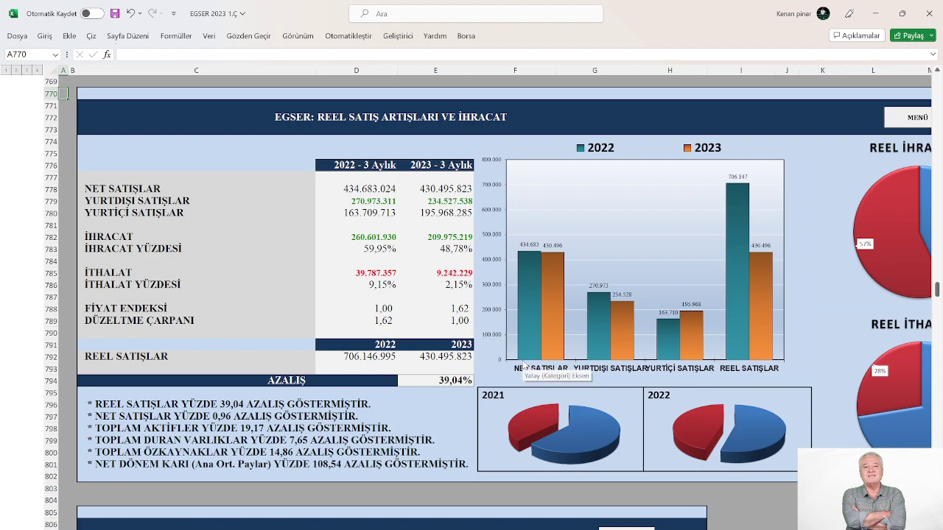
{"action": "scroll", "coordinate": [522, 363], "scroll_direction": "up", "scroll_amount": 2}
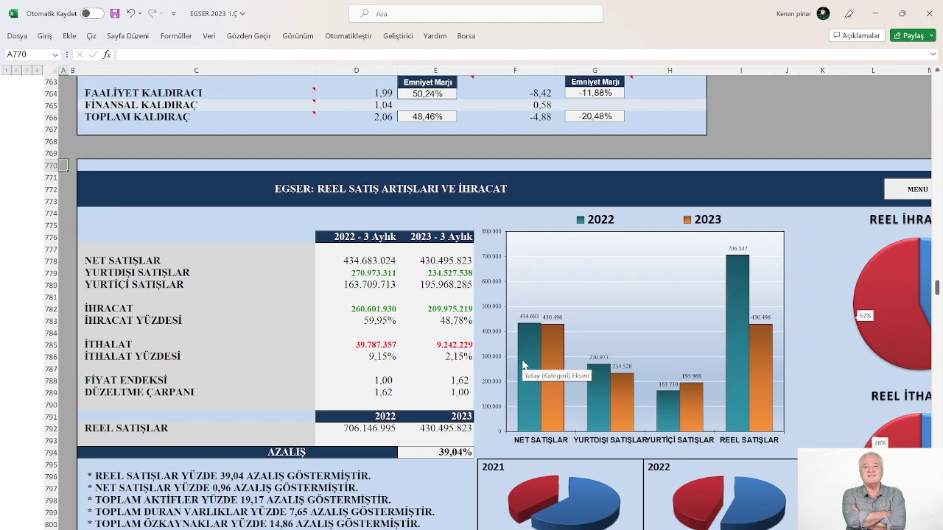
{"action": "left_click", "coordinate": [892, 196]}
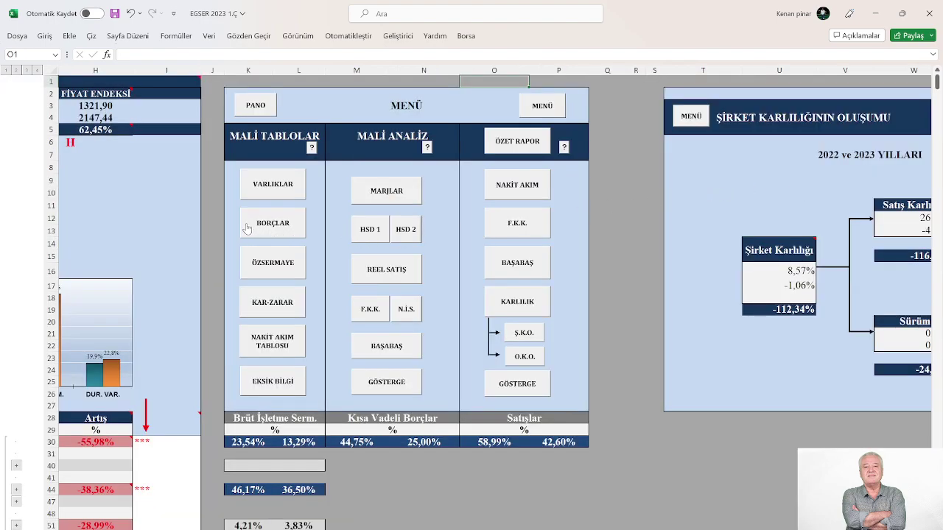
{"action": "left_click", "coordinate": [269, 191]}
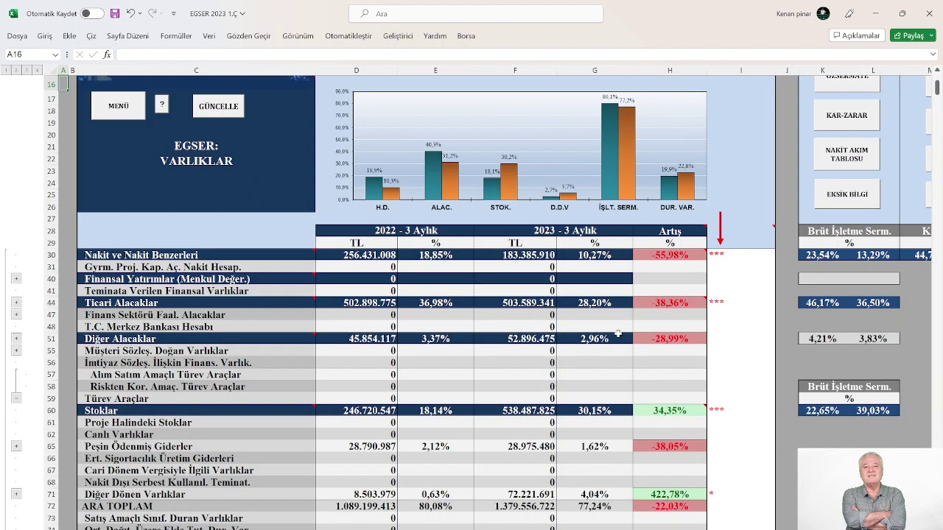
{"action": "scroll", "coordinate": [617, 334], "scroll_direction": "down", "scroll_amount": 4}
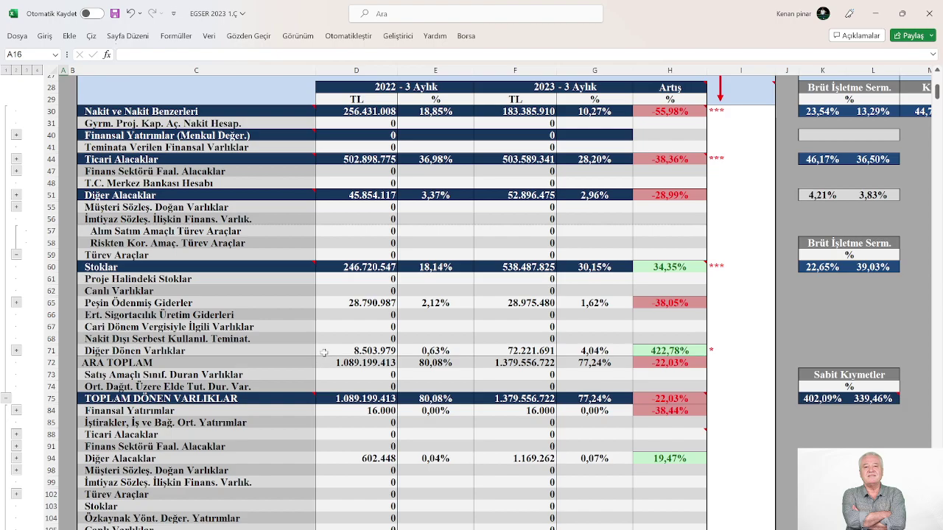
- Examine the Borçlar table below the assets, including the Finansal Borçlar and Ticari Borçlar rows and the debt chart
{"action": "scroll", "coordinate": [324, 352], "scroll_direction": "down", "scroll_amount": 1}
{"action": "scroll", "coordinate": [349, 336], "scroll_direction": "down", "scroll_amount": 15}
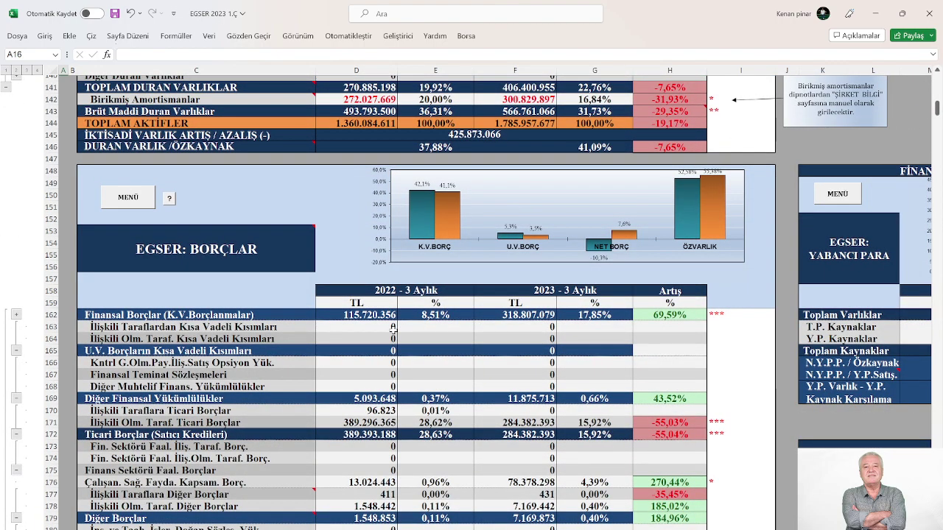
{"action": "scroll", "coordinate": [392, 329], "scroll_direction": "down", "scroll_amount": 4}
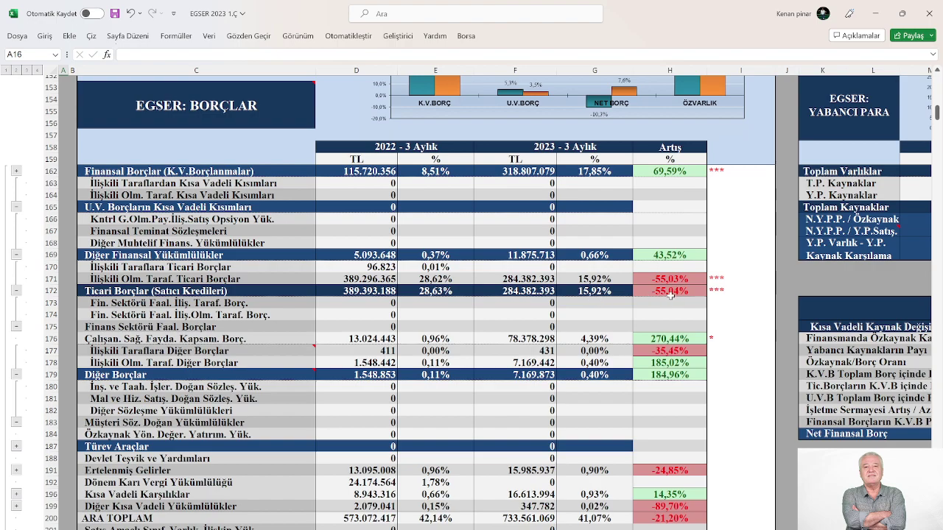
{"action": "scroll", "coordinate": [618, 310], "scroll_direction": "up", "scroll_amount": 5}
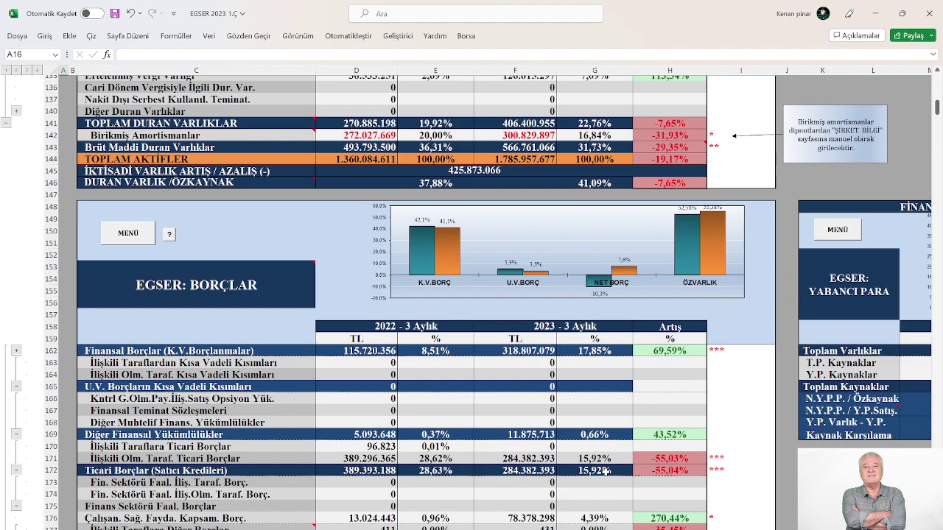
- Compare the current and fixed asset rows of the Varlıklar table with the short-term rows of the Borçlar table
{"action": "scroll", "coordinate": [604, 471], "scroll_direction": "up", "scroll_amount": 13}
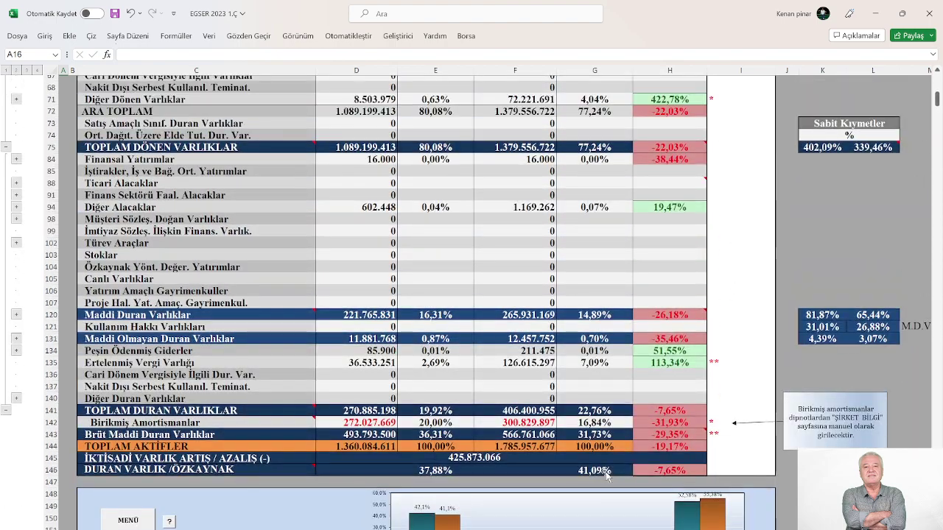
{"action": "scroll", "coordinate": [605, 473], "scroll_direction": "up", "scroll_amount": 2}
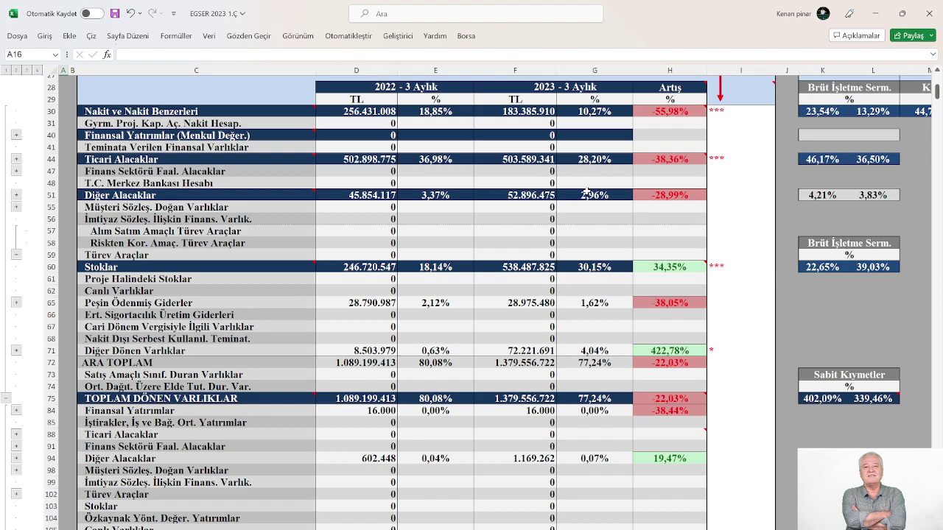
{"action": "scroll", "coordinate": [585, 192], "scroll_direction": "down", "scroll_amount": 12}
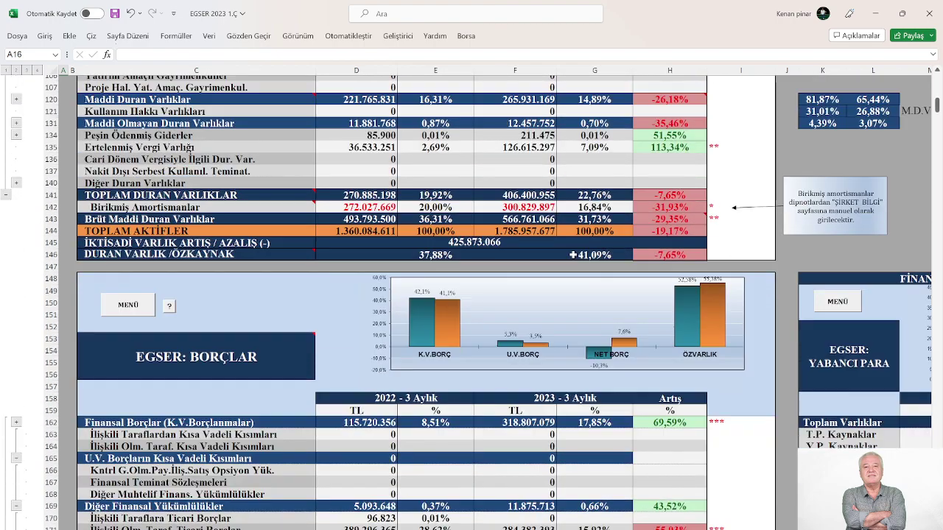
{"action": "scroll", "coordinate": [572, 254], "scroll_direction": "down", "scroll_amount": 4}
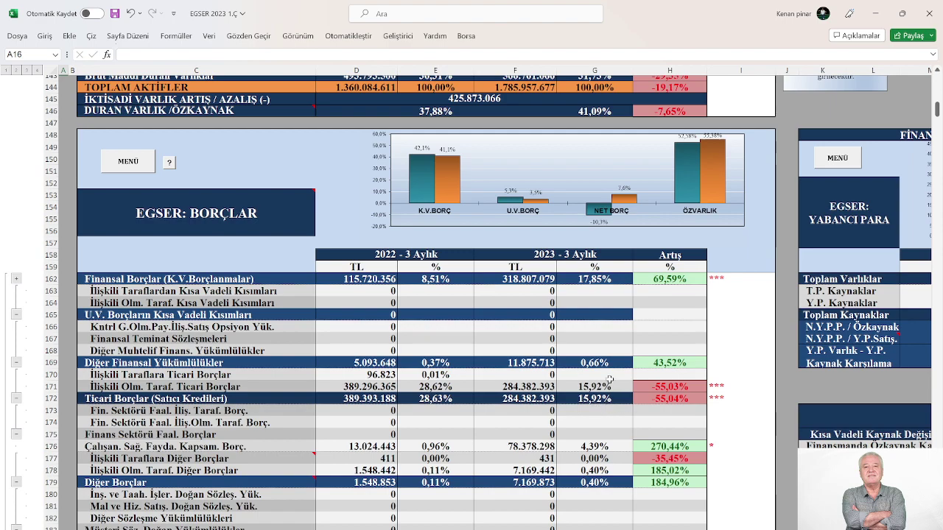
{"action": "scroll", "coordinate": [610, 379], "scroll_direction": "up", "scroll_amount": 6}
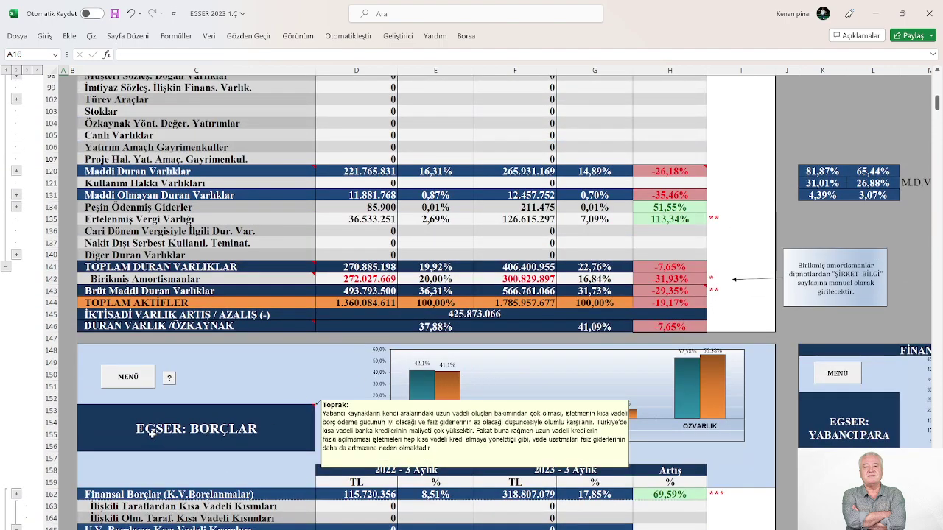
- Open the Göstergeler report through the main menu and examine its liquidity and activity ratios
{"action": "left_click", "coordinate": [133, 378]}
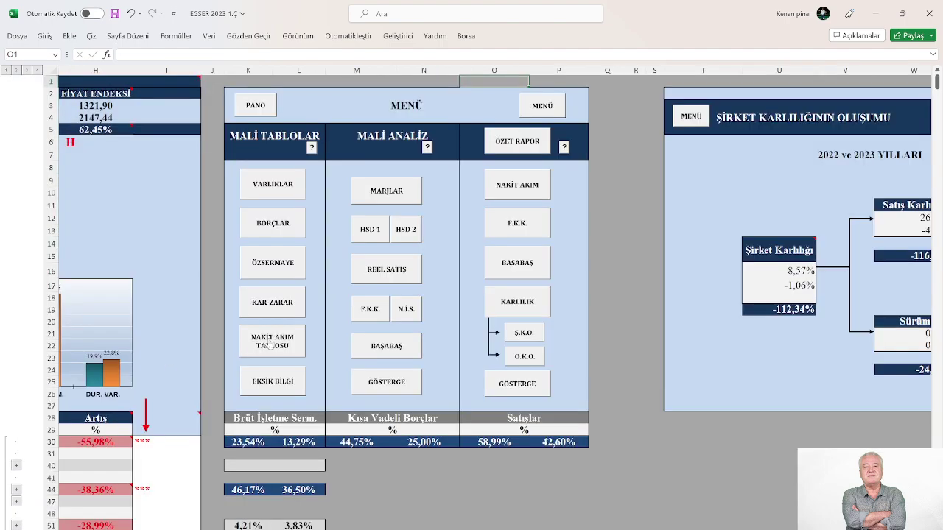
{"action": "left_click", "coordinate": [372, 383]}
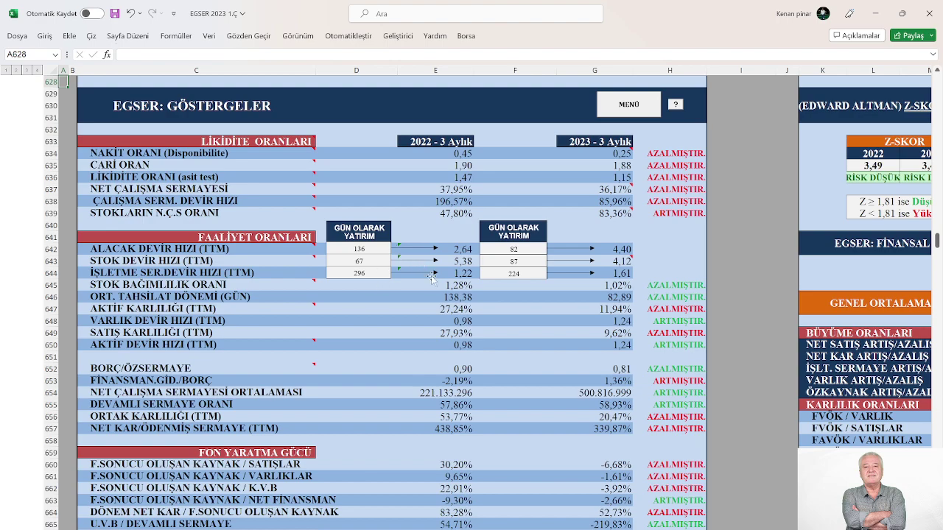
{"action": "scroll", "coordinate": [362, 288], "scroll_direction": "down", "scroll_amount": 1}
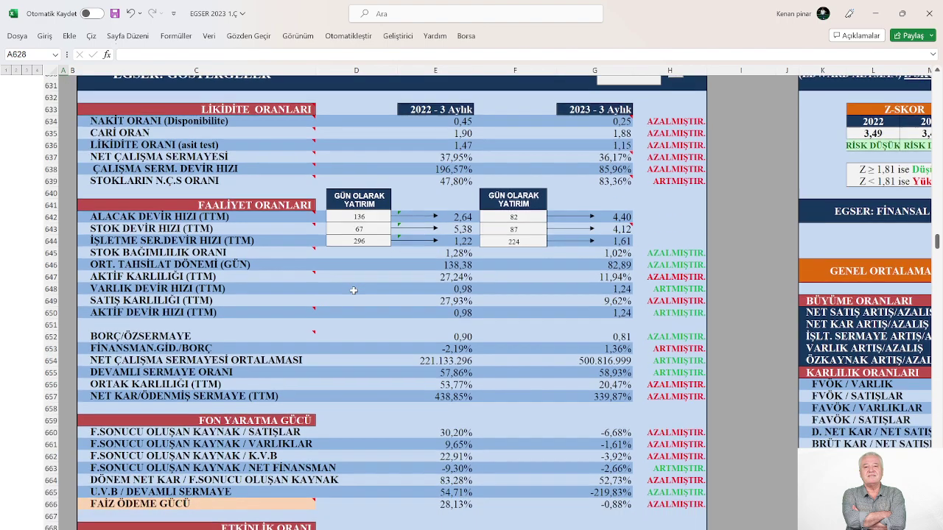
{"action": "scroll", "coordinate": [250, 266], "scroll_direction": "up", "scroll_amount": 5}
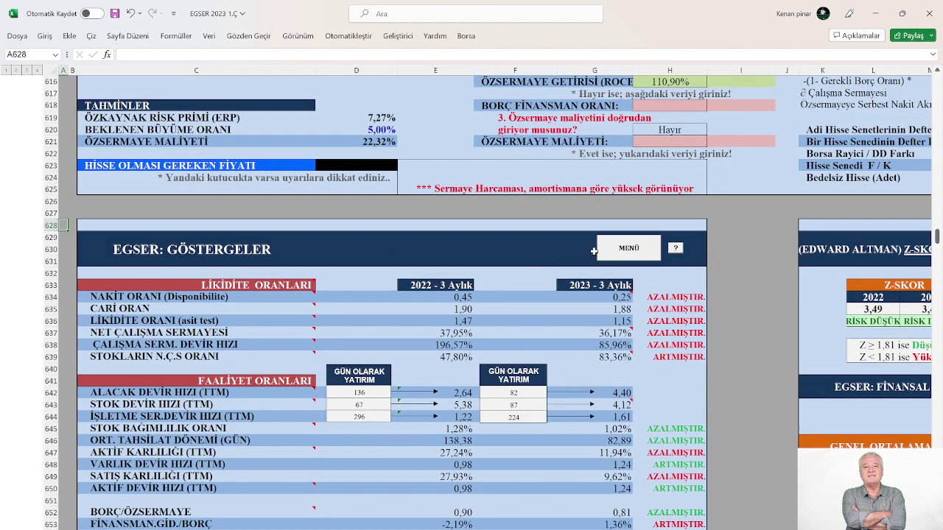
- Return to the main menu, open the Borçlar report and view the Yabancı Para and financing change tables beside it
{"action": "left_click", "coordinate": [628, 253]}
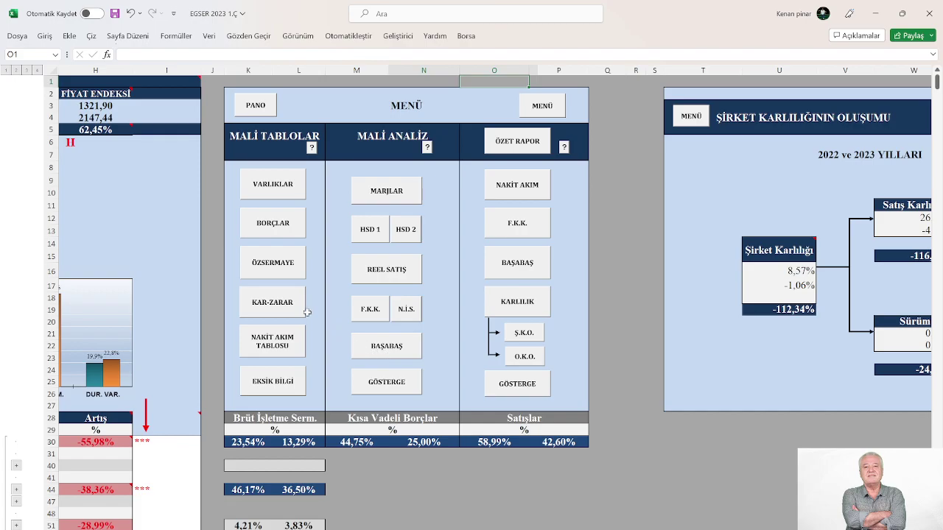
{"action": "left_click", "coordinate": [276, 228]}
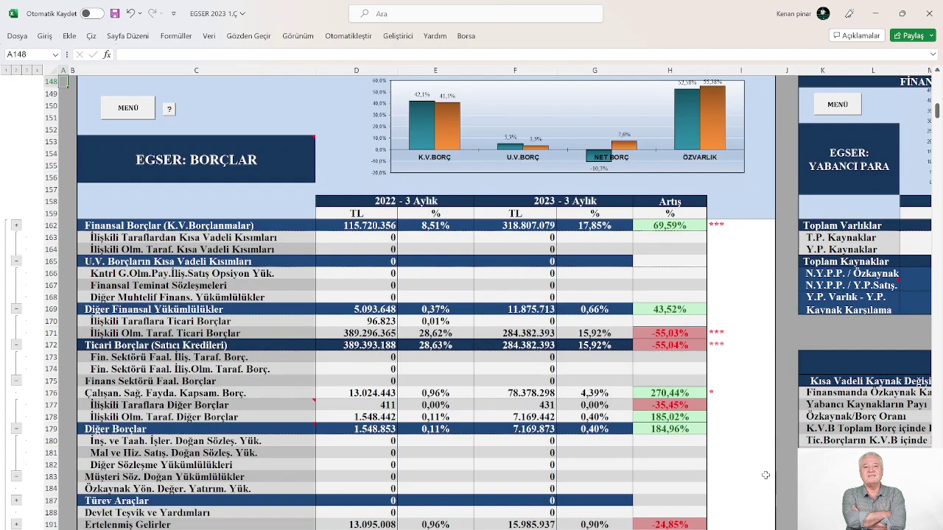
{"action": "scroll", "coordinate": [495, 302], "scroll_direction": "right", "scroll_amount": 10}
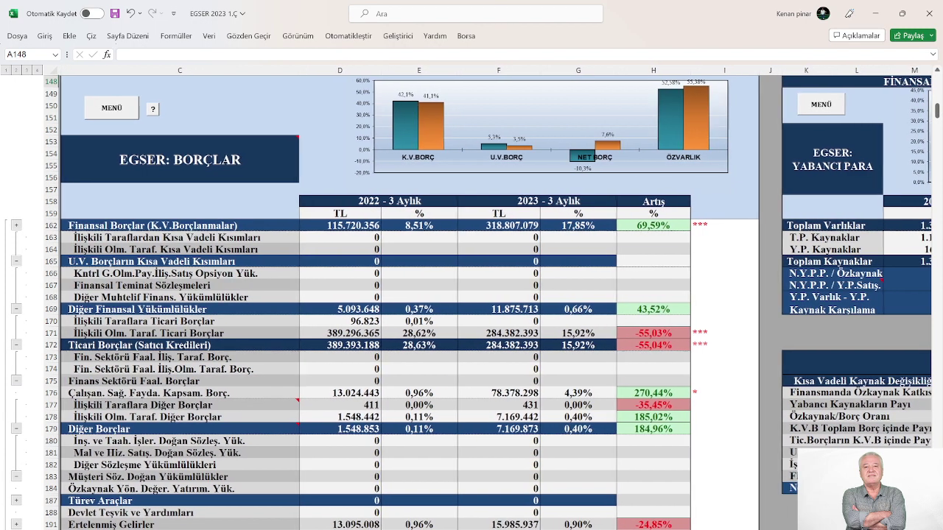
{"action": "scroll", "coordinate": [498, 514], "scroll_direction": "right", "scroll_amount": 2}
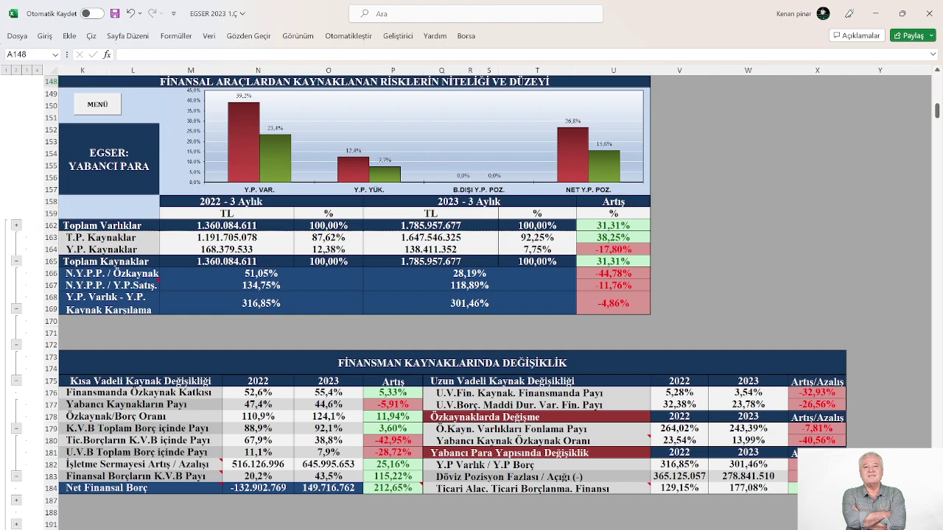
{"action": "scroll", "coordinate": [452, 516], "scroll_direction": "left", "scroll_amount": 5}
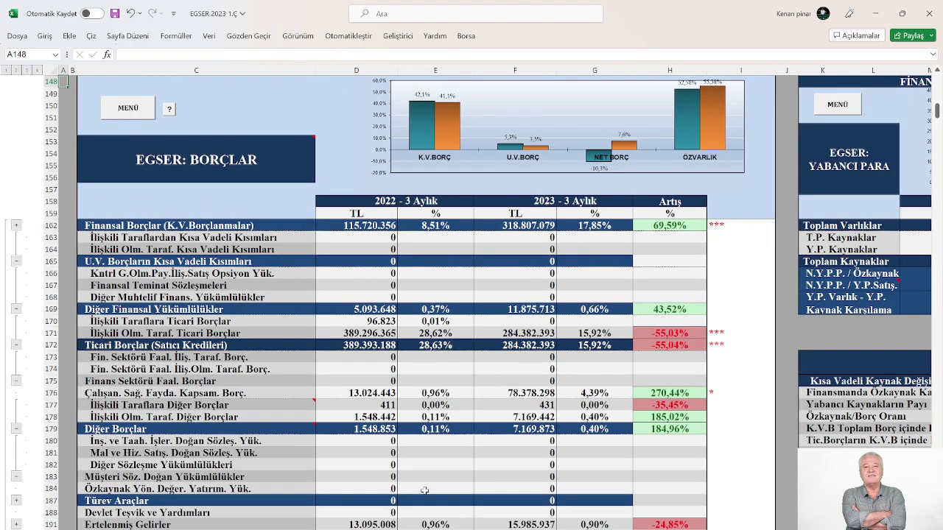
- Examine the Borçlar table from Finansal Borçlar through Kısa Vadeli Borçlar to the Toplam Pasifler row
{"action": "scroll", "coordinate": [410, 415], "scroll_direction": "down", "scroll_amount": 3}
{"action": "scroll", "coordinate": [410, 415], "scroll_direction": "up", "scroll_amount": 20}
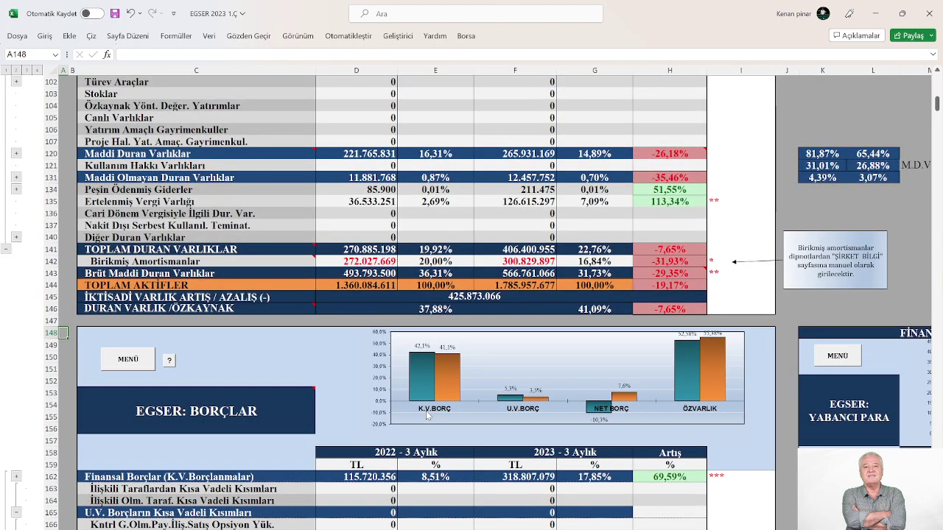
{"action": "scroll", "coordinate": [425, 414], "scroll_direction": "down", "scroll_amount": 4}
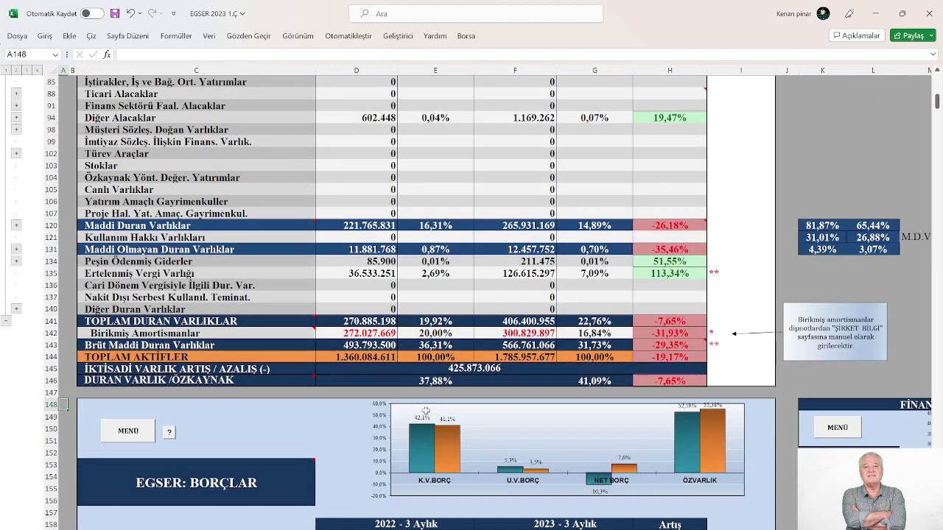
{"action": "scroll", "coordinate": [425, 411], "scroll_direction": "down", "scroll_amount": 10}
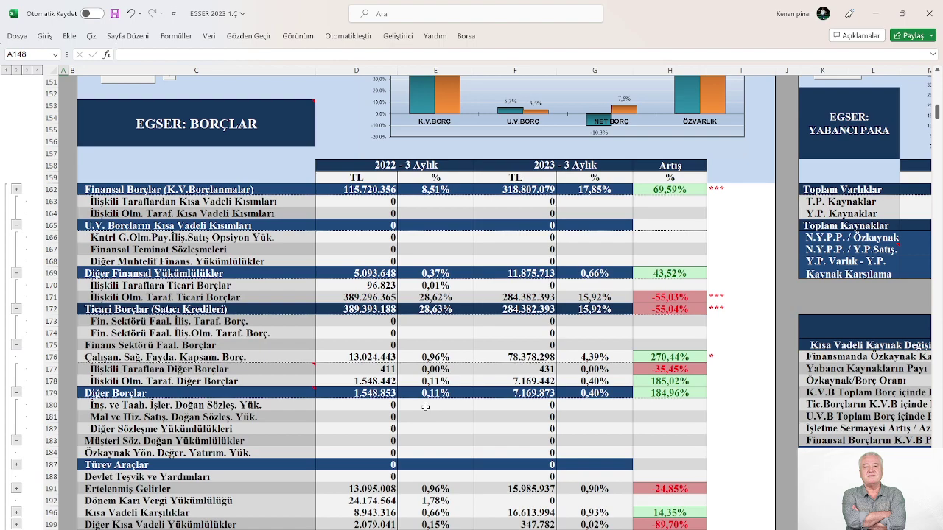
{"action": "scroll", "coordinate": [425, 405], "scroll_direction": "down", "scroll_amount": 2}
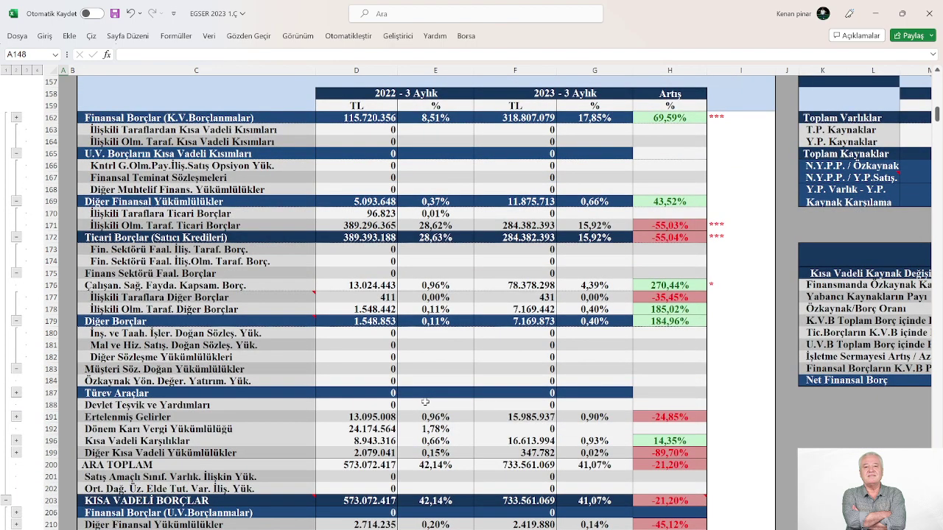
{"action": "scroll", "coordinate": [390, 397], "scroll_direction": "down", "scroll_amount": 2}
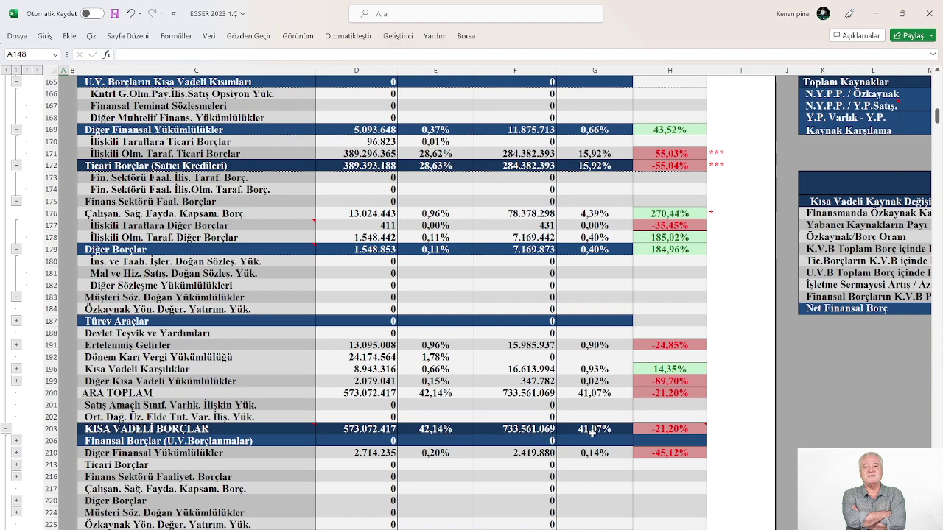
{"action": "scroll", "coordinate": [591, 433], "scroll_direction": "down", "scroll_amount": 6}
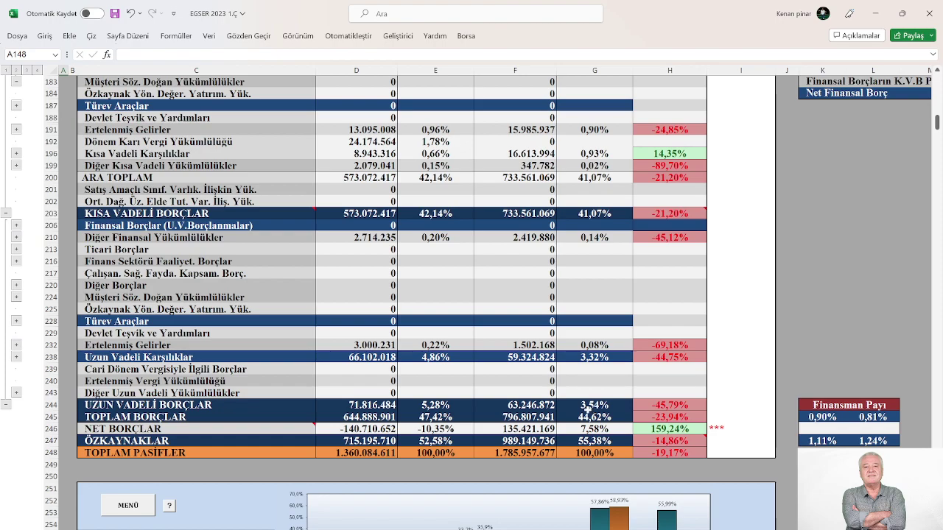
- Go back up the Borçlar table to review the short-term debt rows and the debt chart
{"action": "scroll", "coordinate": [500, 408], "scroll_direction": "up", "scroll_amount": 2}
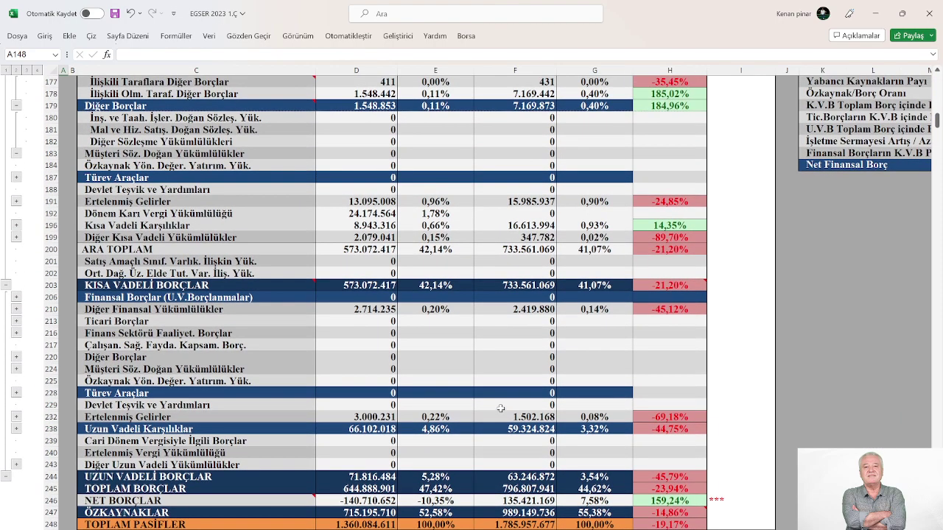
{"action": "scroll", "coordinate": [500, 408], "scroll_direction": "up", "scroll_amount": 2}
{"action": "scroll", "coordinate": [500, 408], "scroll_direction": "up", "scroll_amount": 5}
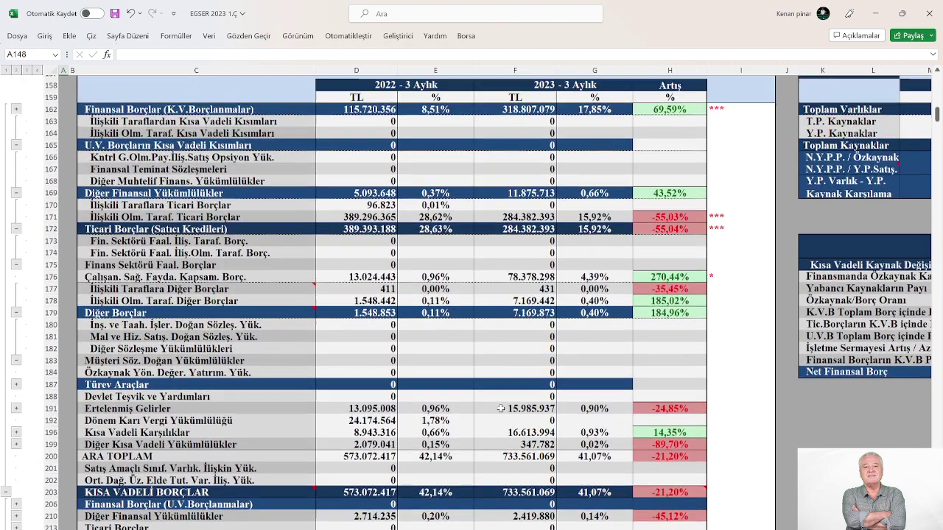
{"action": "scroll", "coordinate": [500, 408], "scroll_direction": "up", "scroll_amount": 3}
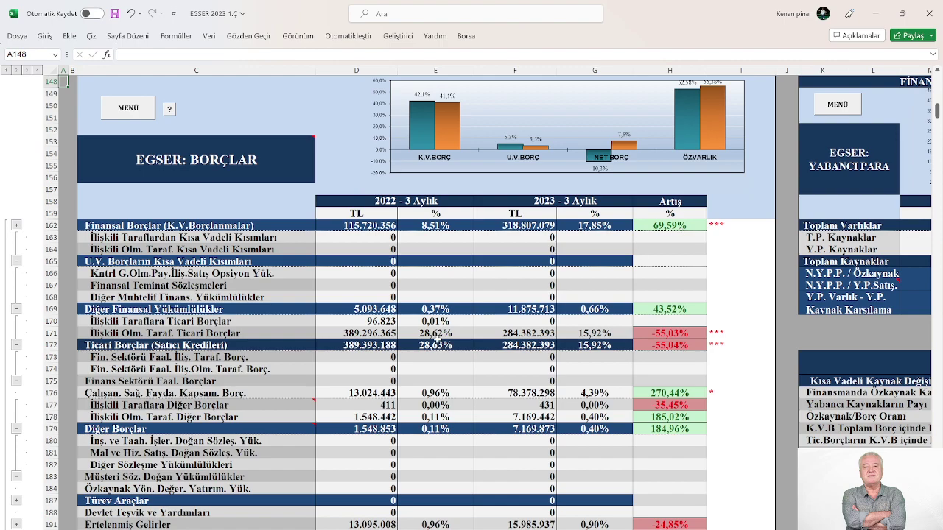
- Review the debt rows again down to Uzun Vadeli Borçlar, Net Borçlar and Özkaynaklar at the table's end
{"action": "scroll", "coordinate": [438, 339], "scroll_direction": "down", "scroll_amount": 2}
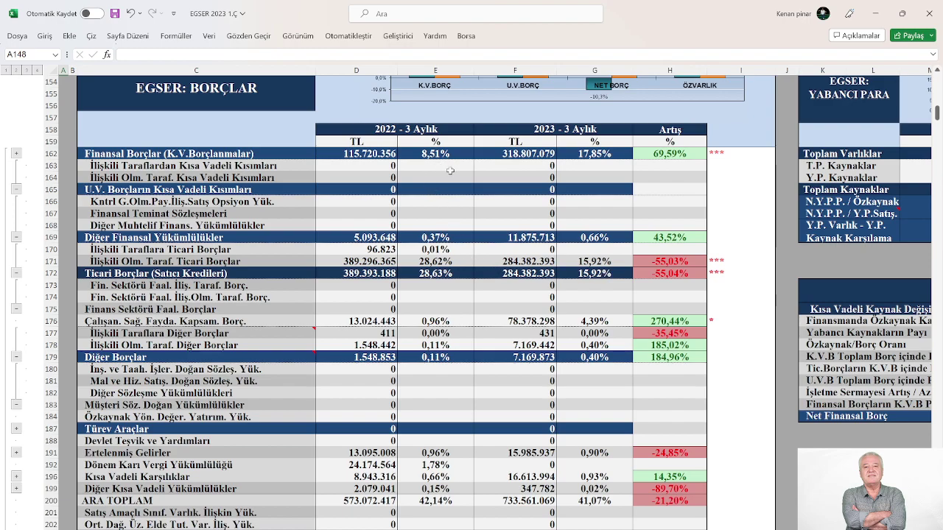
{"action": "scroll", "coordinate": [446, 340], "scroll_direction": "down", "scroll_amount": 1}
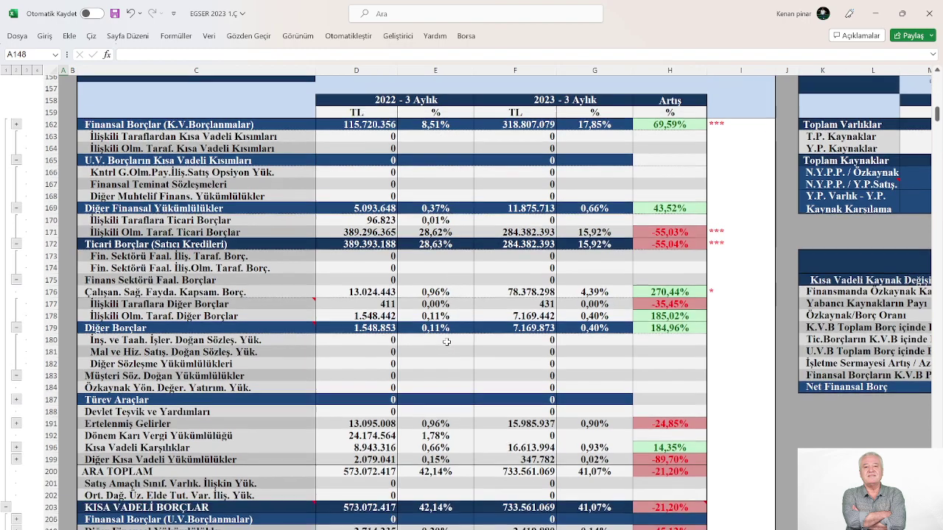
{"action": "scroll", "coordinate": [446, 342], "scroll_direction": "down", "scroll_amount": 2}
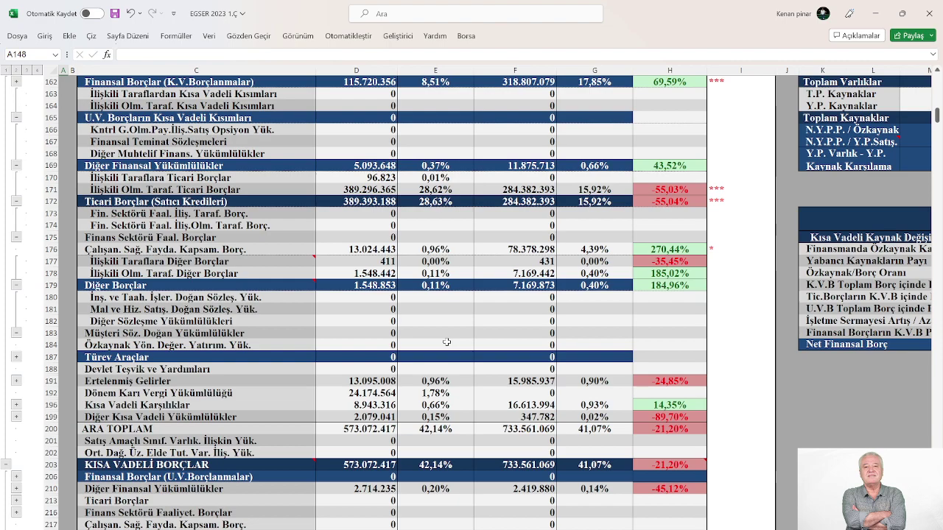
{"action": "scroll", "coordinate": [447, 342], "scroll_direction": "down", "scroll_amount": 5}
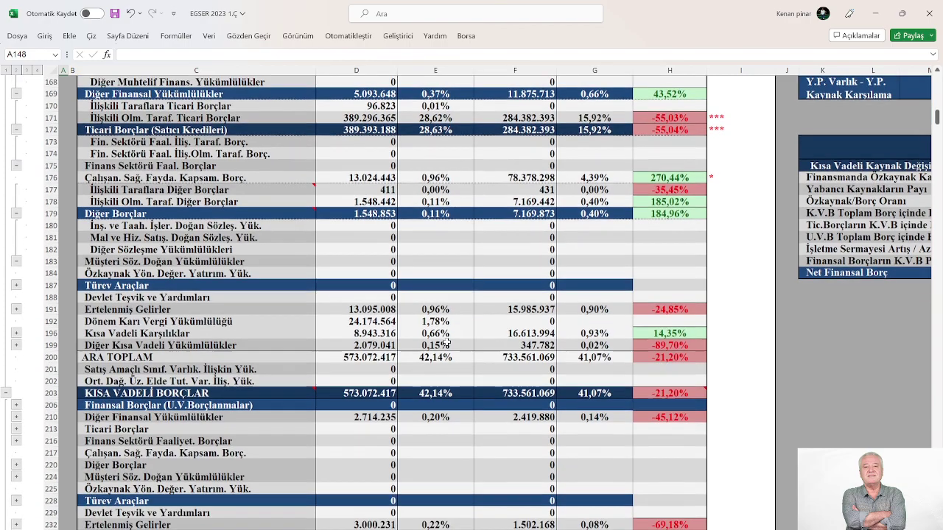
{"action": "scroll", "coordinate": [446, 342], "scroll_direction": "down", "scroll_amount": 4}
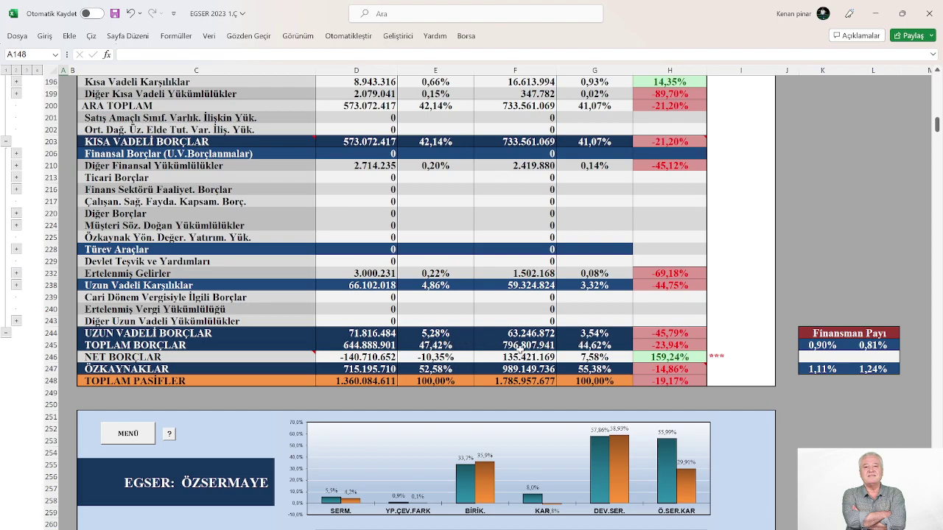
{"action": "scroll", "coordinate": [465, 345], "scroll_direction": "down", "scroll_amount": 1}
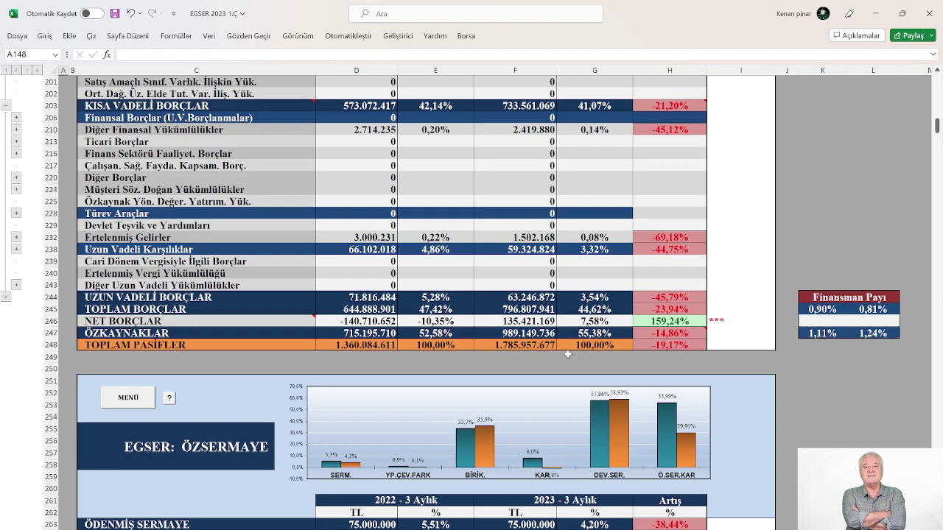
- Examine the Yabancı Para position tables and chart, and the Finansman Kaynaklarında Değişiklik table beside the debts
{"action": "scroll", "coordinate": [571, 354], "scroll_direction": "up", "scroll_amount": 2}
{"action": "scroll", "coordinate": [549, 362], "scroll_direction": "up", "scroll_amount": 1}
{"action": "scroll", "coordinate": [549, 362], "scroll_direction": "up", "scroll_amount": 6}
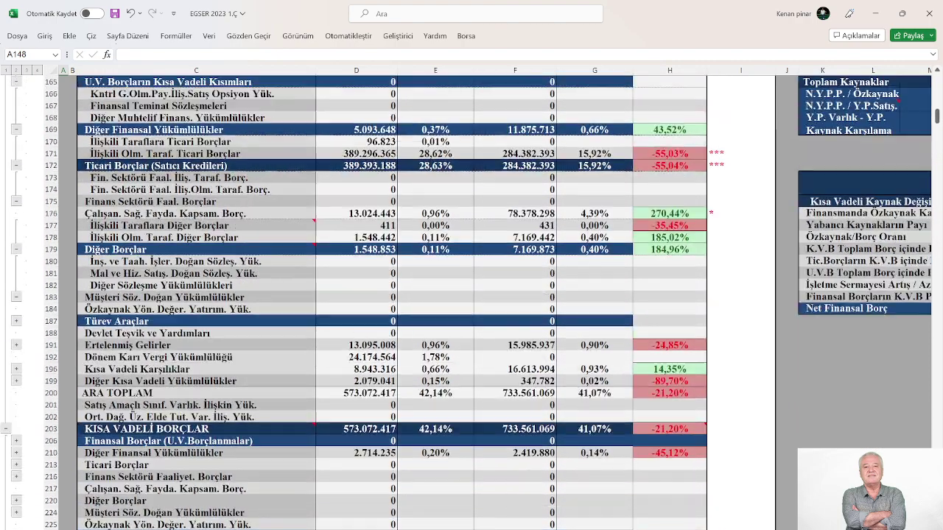
{"action": "scroll", "coordinate": [471, 294], "scroll_direction": "right", "scroll_amount": 3}
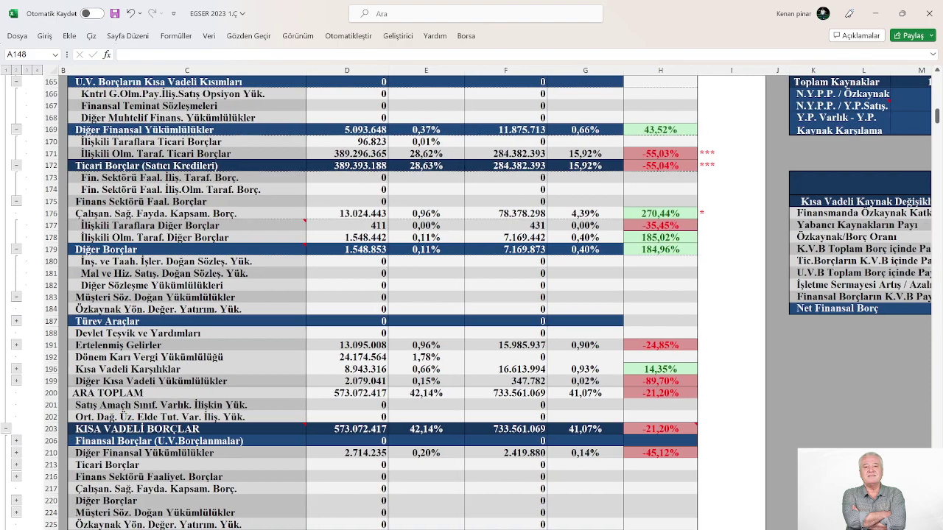
{"action": "scroll", "coordinate": [617, 468], "scroll_direction": "right", "scroll_amount": 5}
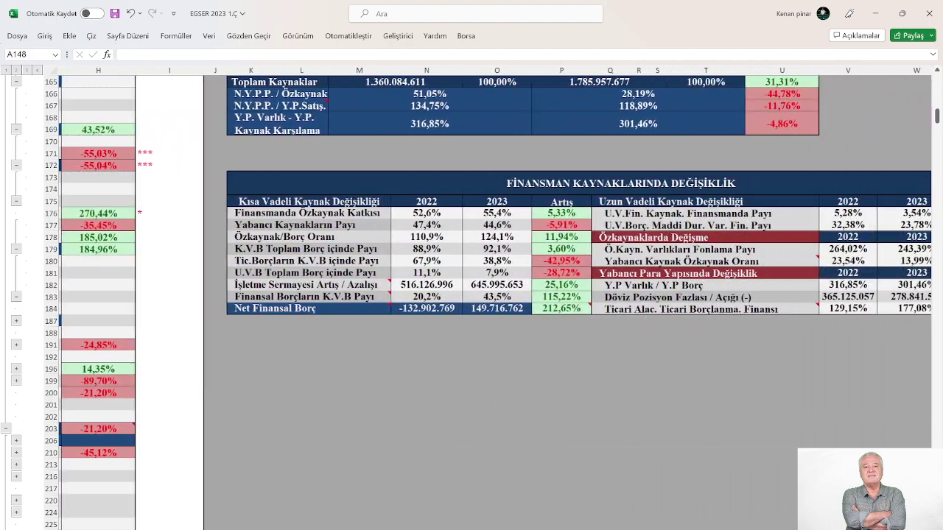
{"action": "scroll", "coordinate": [618, 467], "scroll_direction": "up", "scroll_amount": 10}
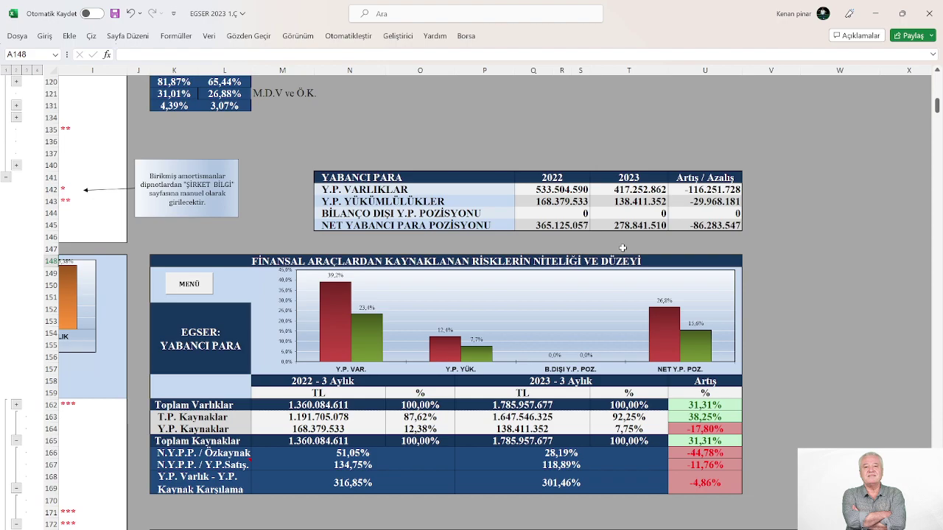
{"action": "scroll", "coordinate": [622, 248], "scroll_direction": "down", "scroll_amount": 4}
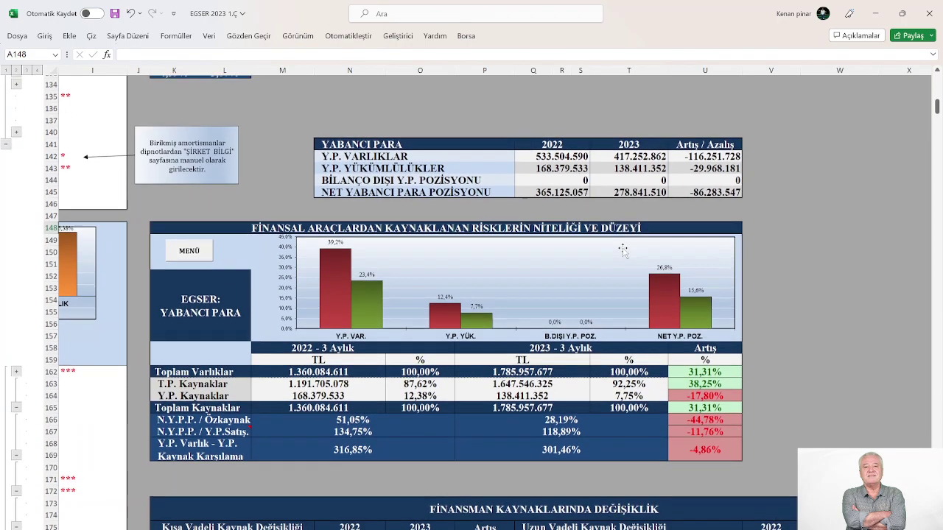
{"action": "scroll", "coordinate": [596, 254], "scroll_direction": "down", "scroll_amount": 3}
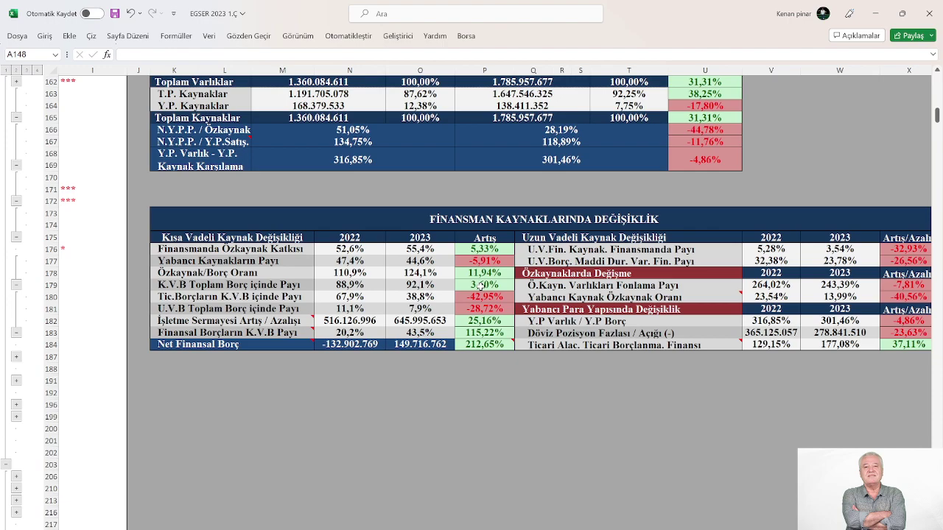
- Examine the Finansman Kaynaklarında Değişiklik table down to the Net Finansal Borç row, and return to the Borçlar columns
{"action": "scroll", "coordinate": [480, 285], "scroll_direction": "down", "scroll_amount": 1}
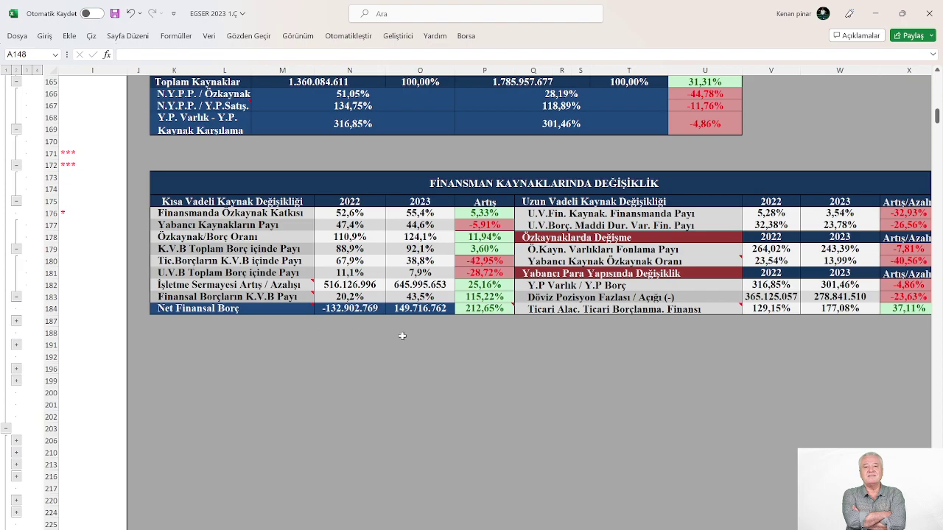
{"action": "mouse_move", "coordinate": [489, 305]}
{"action": "scroll", "coordinate": [478, 407], "scroll_direction": "left", "scroll_amount": 5}
- Go past the remaining debt rows to the Özsermaye section and examine its chart from SERM. to Ö.SER.KAR
{"action": "scroll", "coordinate": [478, 407], "scroll_direction": "down", "scroll_amount": 5}
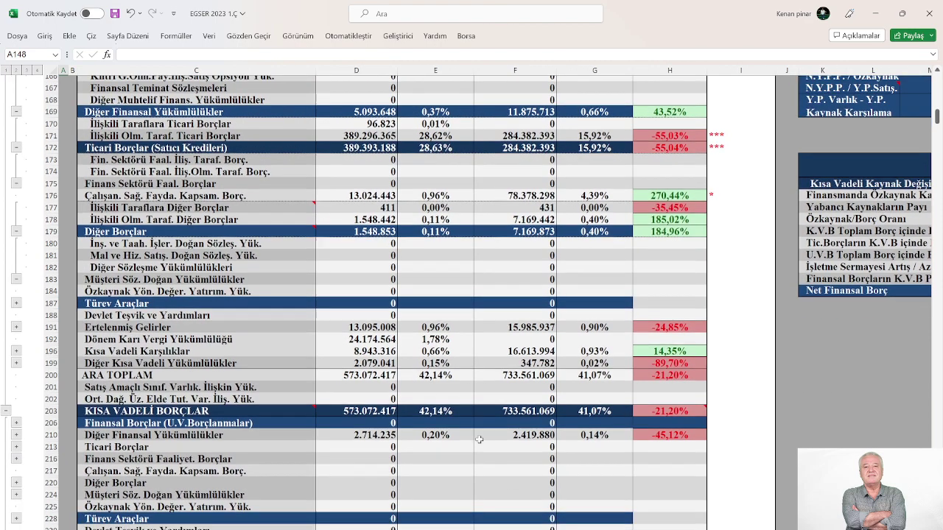
{"action": "scroll", "coordinate": [479, 407], "scroll_direction": "down", "scroll_amount": 12}
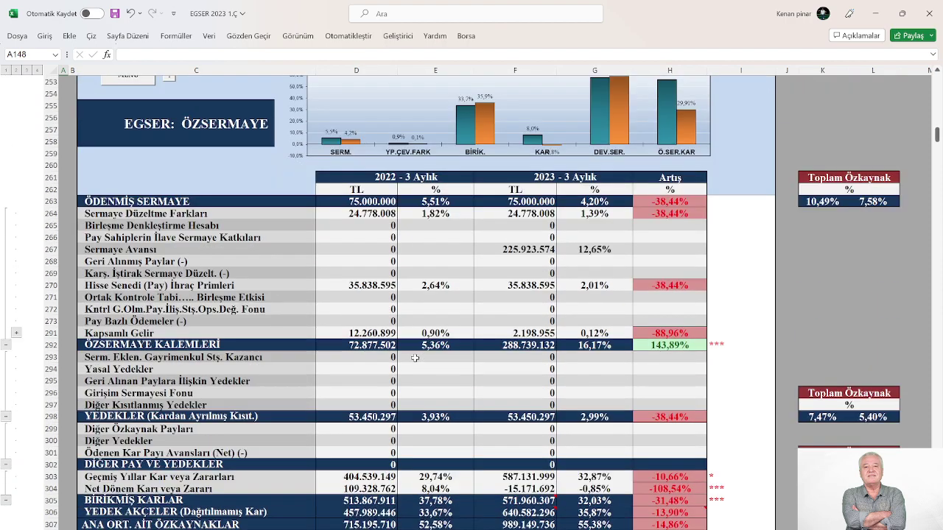
{"action": "scroll", "coordinate": [414, 358], "scroll_direction": "up", "scroll_amount": 2}
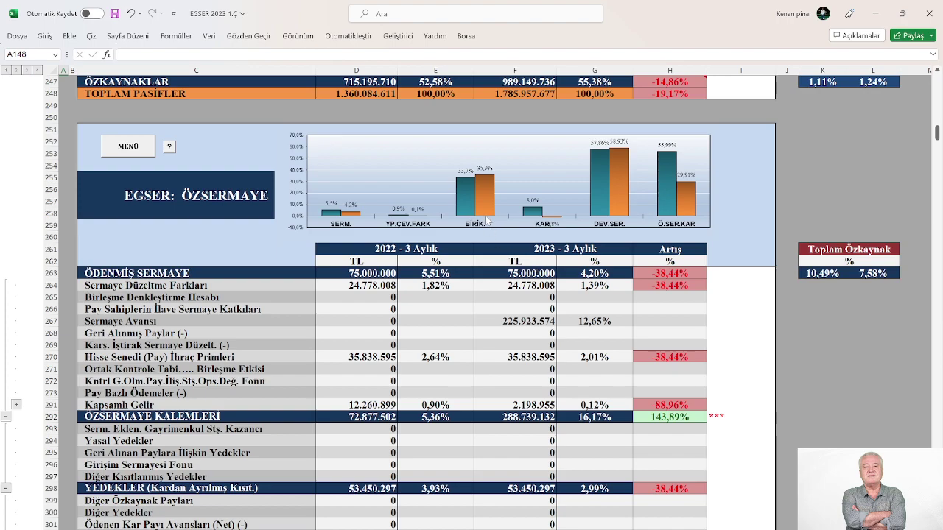
{"action": "mouse_move", "coordinate": [485, 215]}
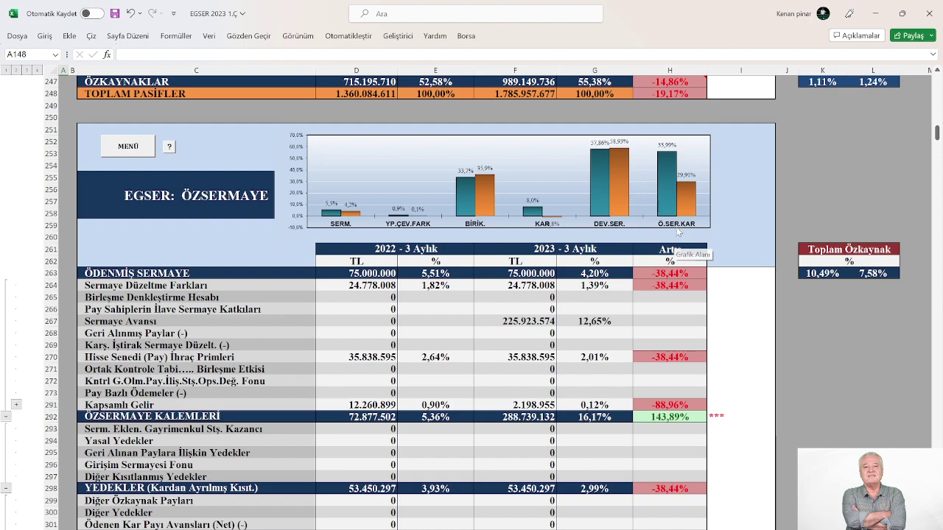
{"action": "mouse_move", "coordinate": [667, 217]}
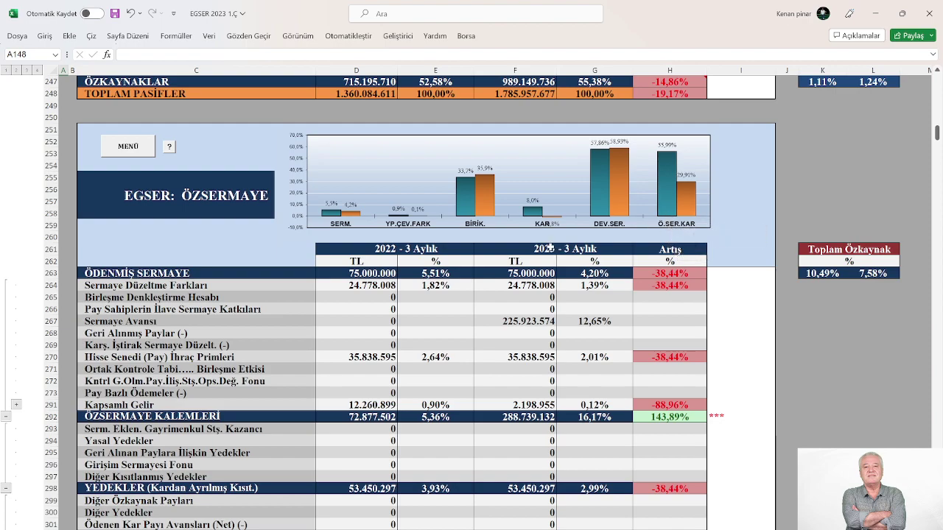
- Review the Özsermaye rows from Ödenmiş Sermaye to Toplam Özkaynaklar and the Bilanço Dengesi check, and return to the section heading
{"action": "scroll", "coordinate": [556, 273], "scroll_direction": "down", "scroll_amount": 1}
{"action": "scroll", "coordinate": [556, 272], "scroll_direction": "down", "scroll_amount": 2}
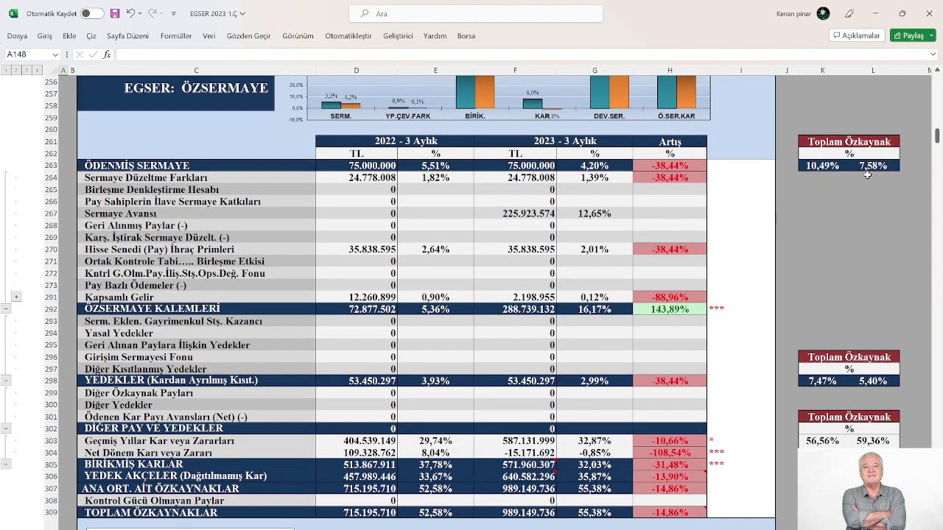
{"action": "scroll", "coordinate": [600, 312], "scroll_direction": "down", "scroll_amount": 3}
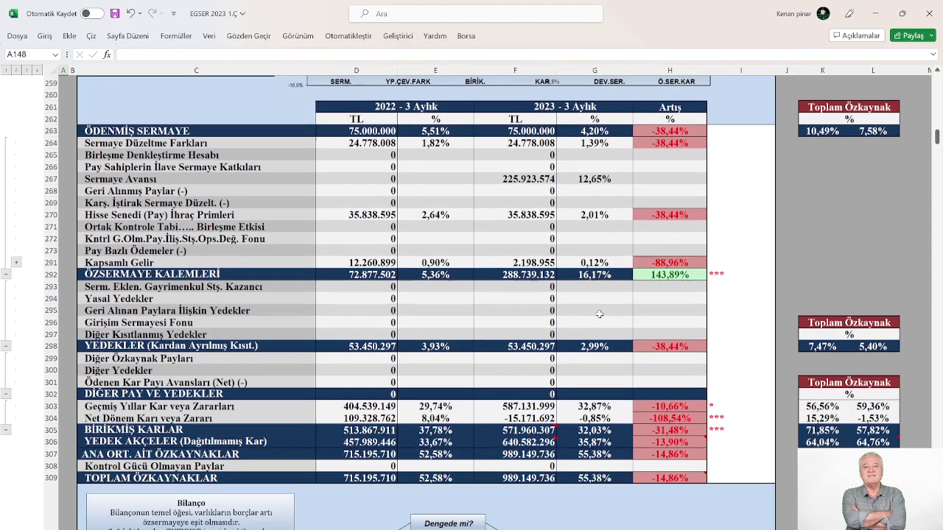
{"action": "scroll", "coordinate": [601, 315], "scroll_direction": "down", "scroll_amount": 2}
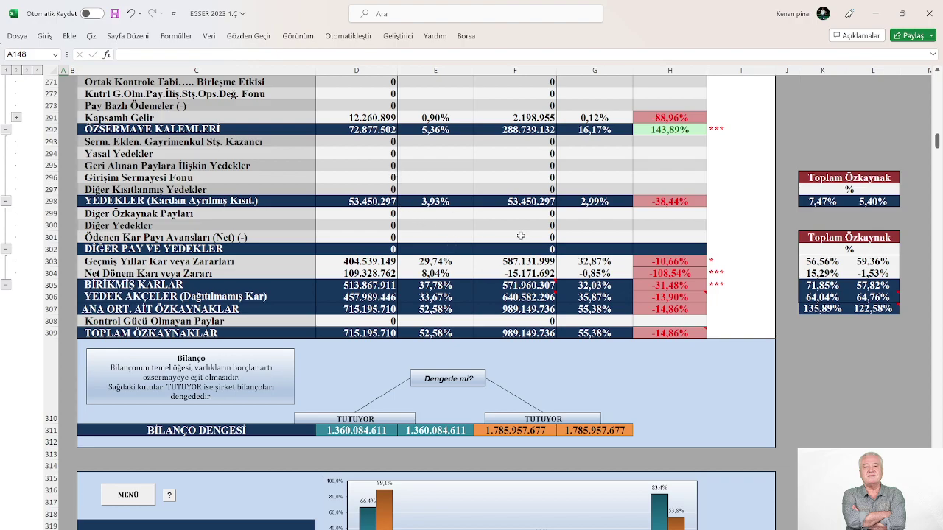
{"action": "scroll", "coordinate": [543, 243], "scroll_direction": "up", "scroll_amount": 9}
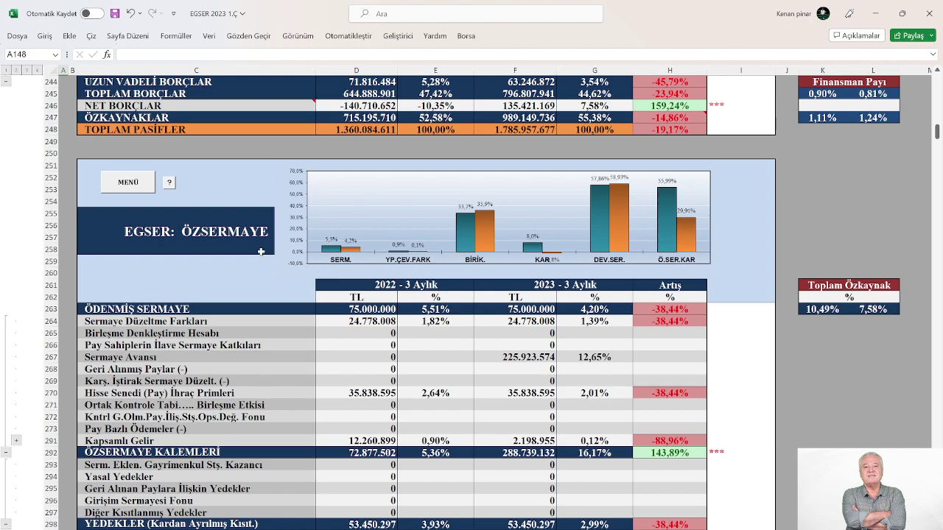
- Go to the Ortak Karlılığının Oluşumu diagram and examine its profitability boxes down to Net Ortak Karlılığı
{"action": "left_click", "coordinate": [130, 184]}
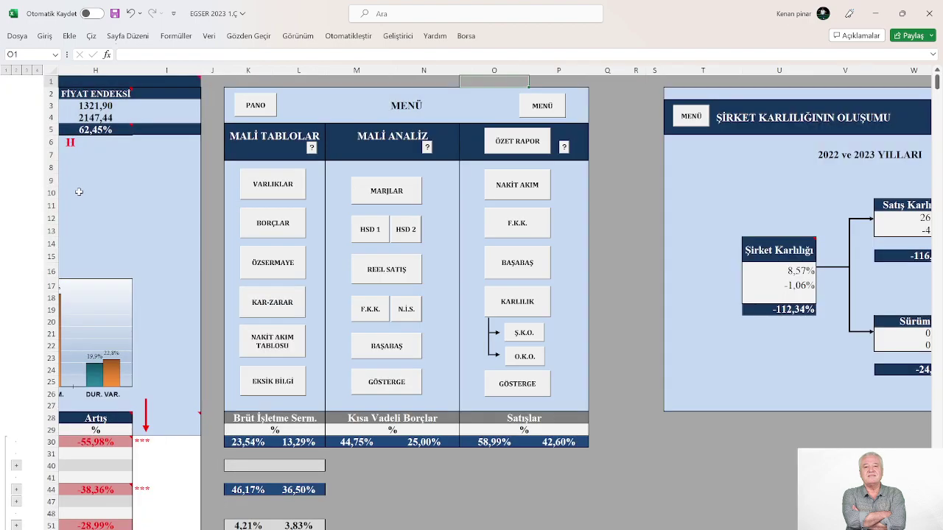
{"action": "left_click", "coordinate": [520, 360]}
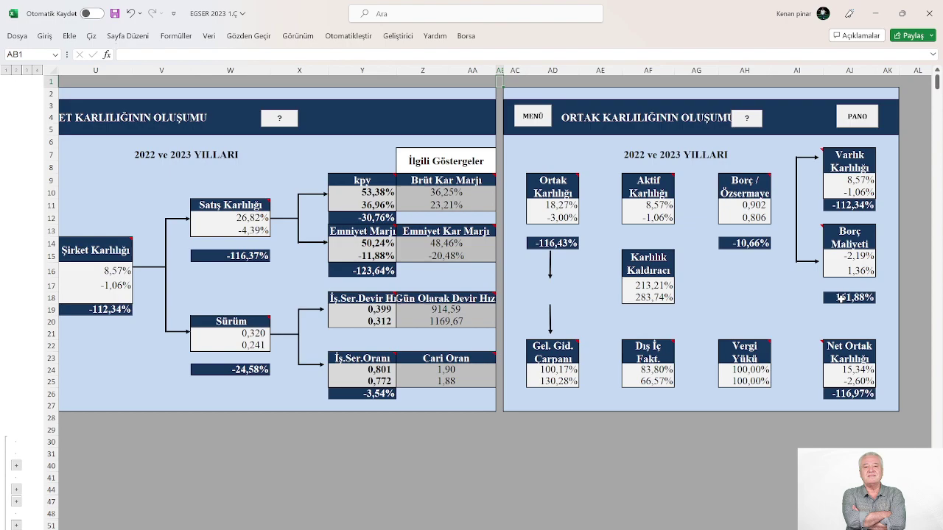
{"action": "scroll", "coordinate": [839, 297], "scroll_direction": "down", "scroll_amount": 2}
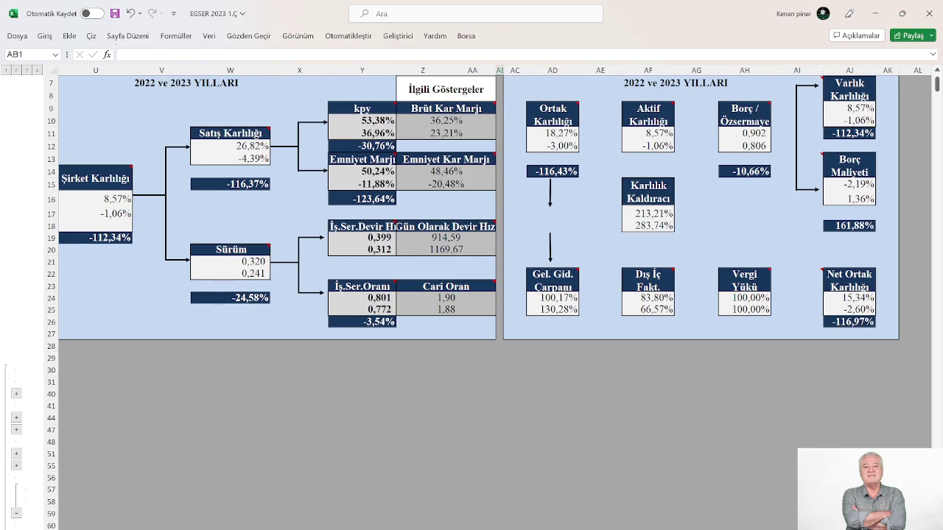
- Go to the Kar-Zarar section through the workbook's menu and examine its chart and the first income rows
{"action": "scroll", "coordinate": [270, 299], "scroll_direction": "left", "scroll_amount": 5}
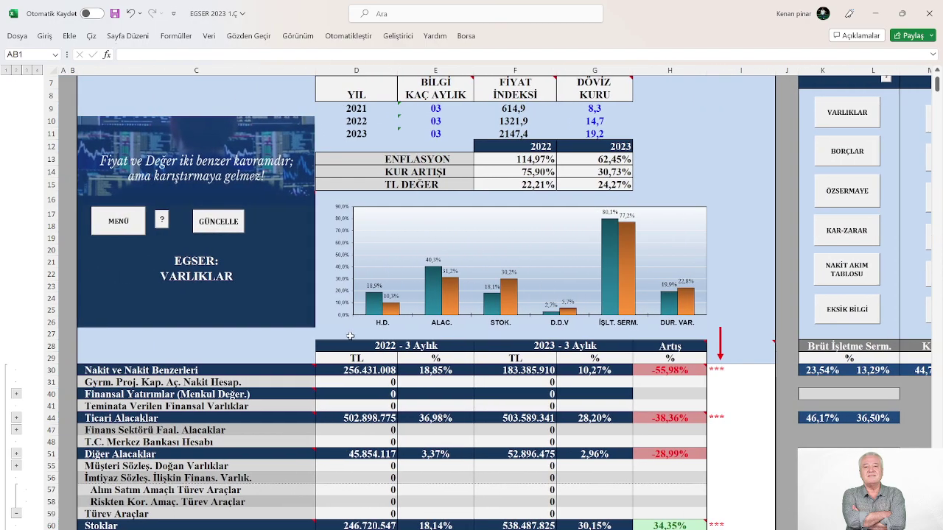
{"action": "left_click", "coordinate": [117, 224]}
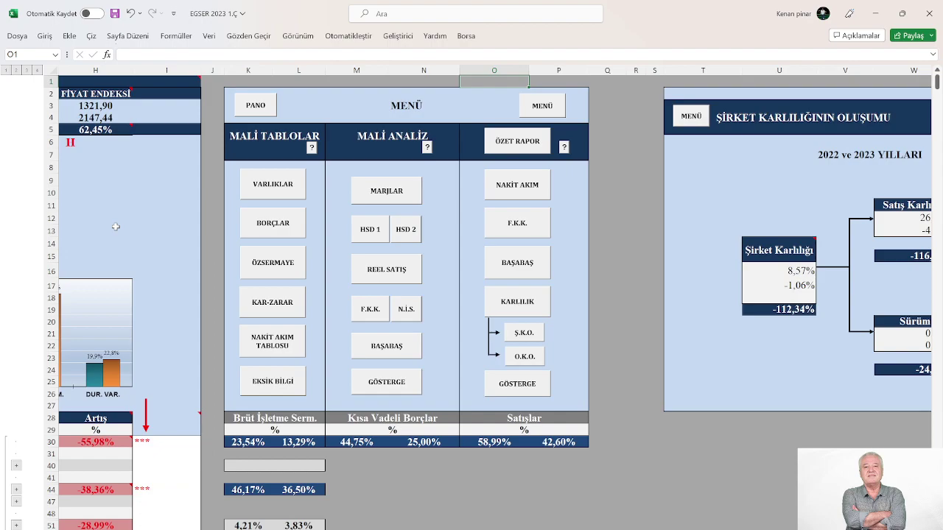
{"action": "left_click", "coordinate": [265, 314]}
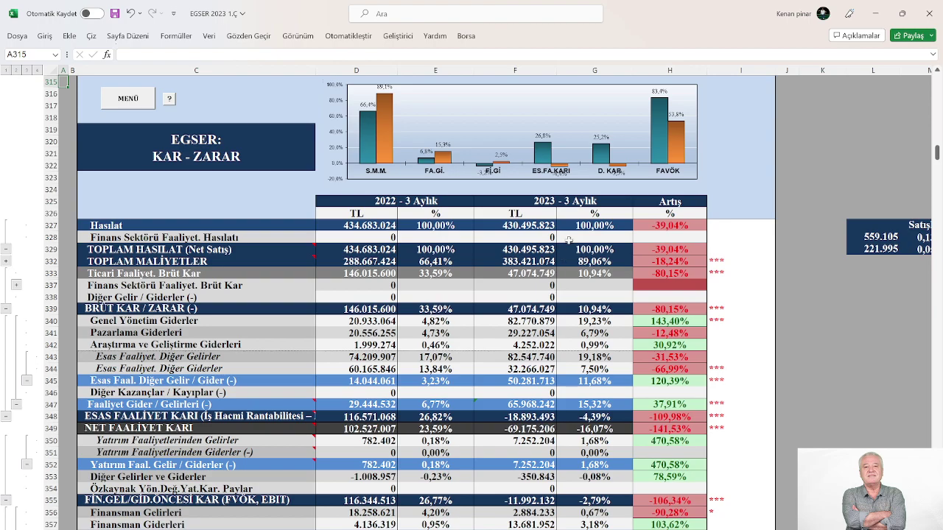
{"action": "scroll", "coordinate": [569, 239], "scroll_direction": "up", "scroll_amount": 2}
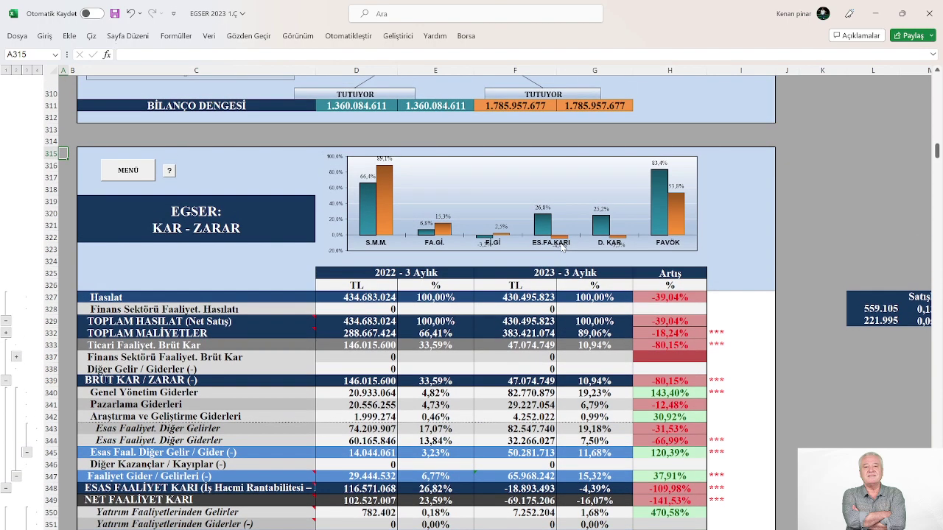
{"action": "scroll", "coordinate": [545, 252], "scroll_direction": "down", "scroll_amount": 1}
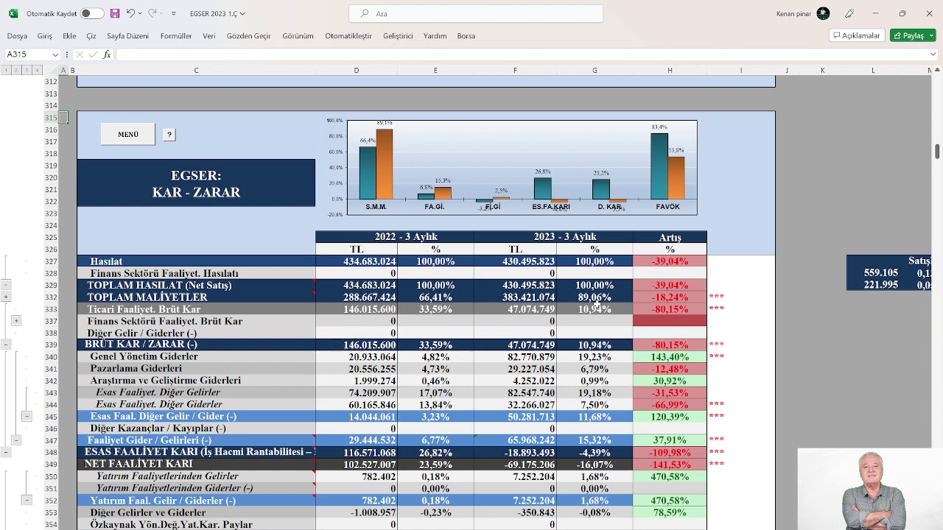
- Review the Kar-Zarar rows from Hasılat and Brüt Kar through Esas Faaliyet Karı and Net Dönem Karı to the FAVÖK rows
{"action": "scroll", "coordinate": [595, 299], "scroll_direction": "down", "scroll_amount": 2}
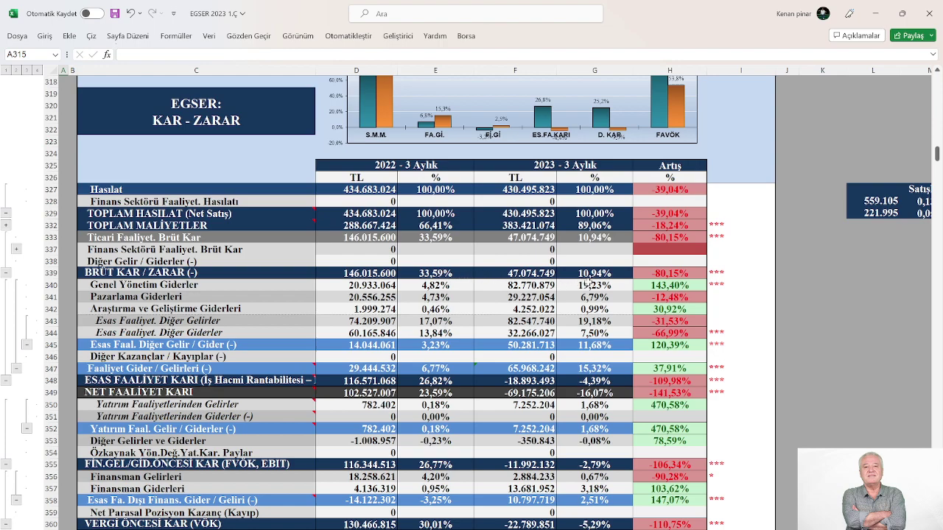
{"action": "scroll", "coordinate": [586, 282], "scroll_direction": "down", "scroll_amount": 3}
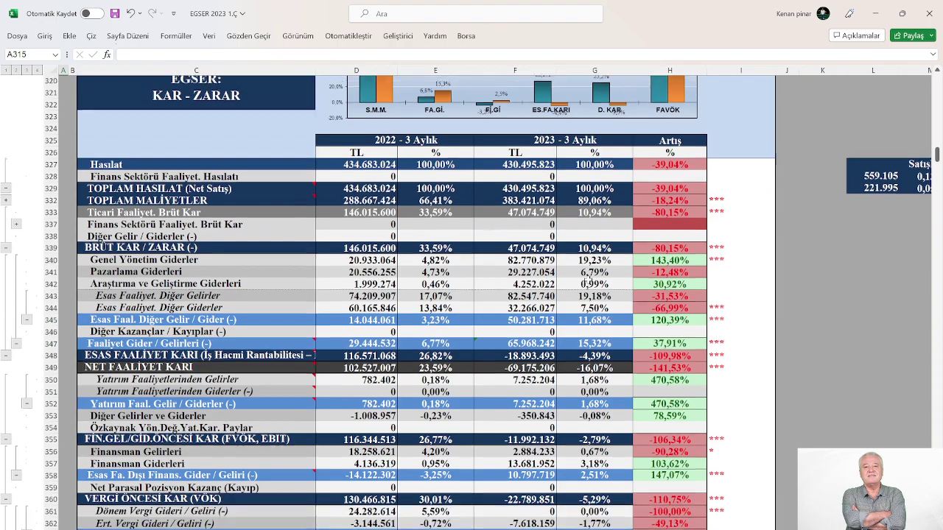
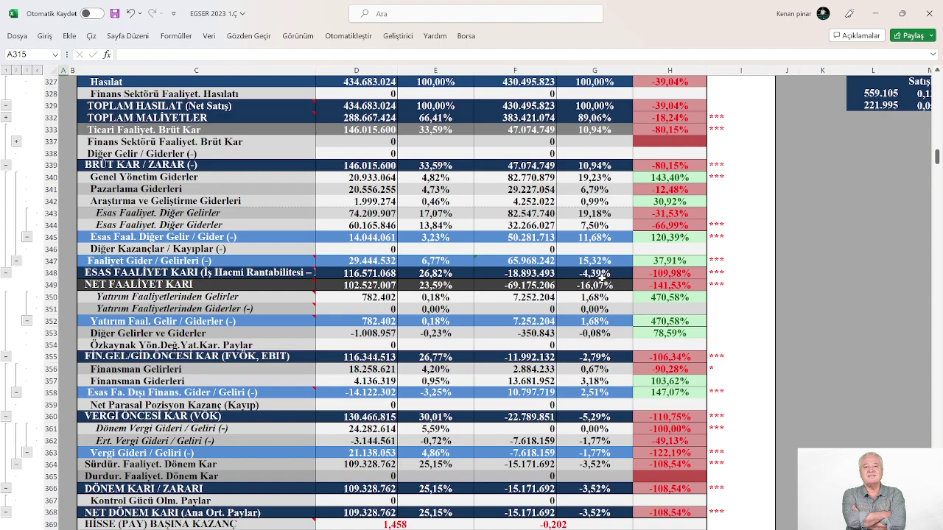
{"action": "scroll", "coordinate": [602, 275], "scroll_direction": "down", "scroll_amount": 1}
{"action": "scroll", "coordinate": [602, 277], "scroll_direction": "down", "scroll_amount": 2}
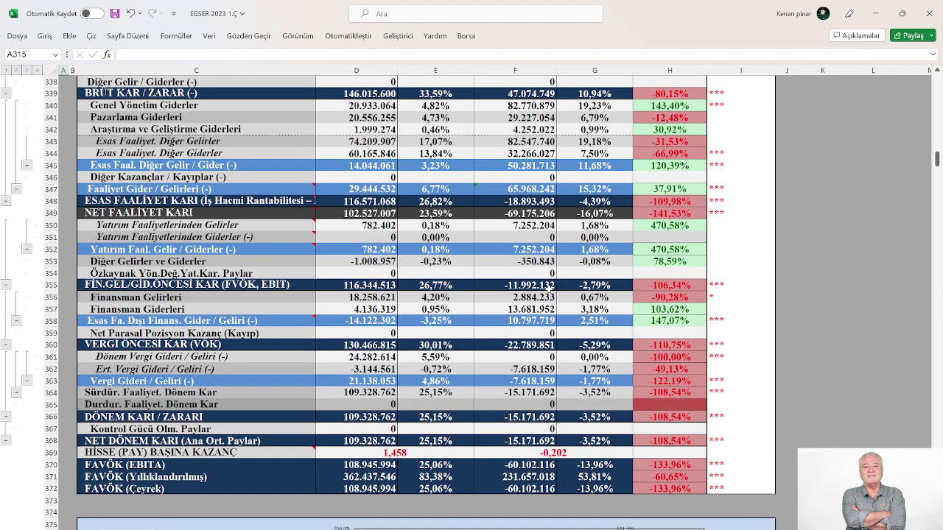
{"action": "scroll", "coordinate": [549, 287], "scroll_direction": "down", "scroll_amount": 2}
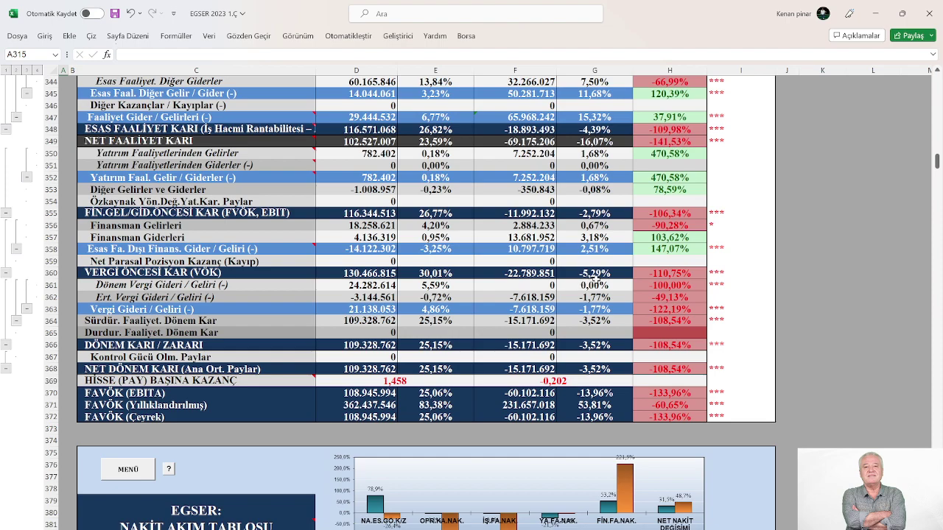
{"action": "scroll", "coordinate": [595, 275], "scroll_direction": "down", "scroll_amount": 3}
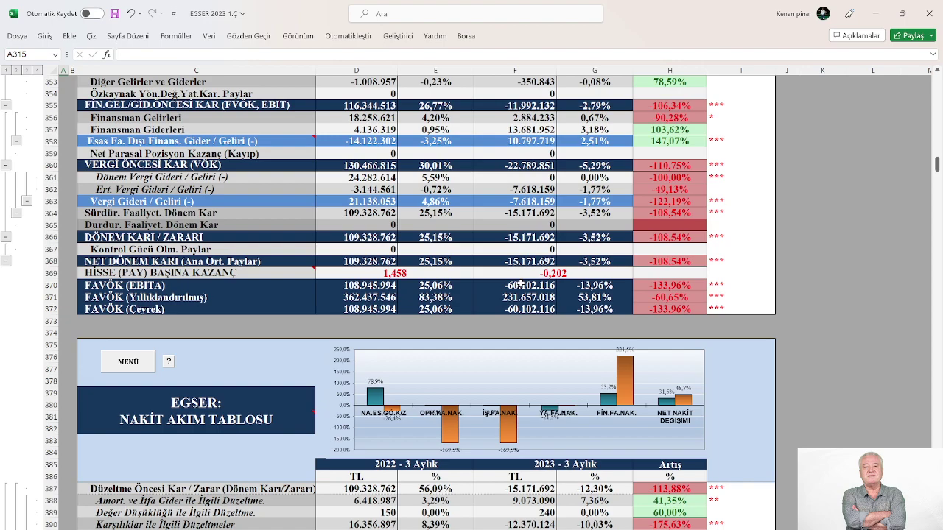
- Examine the Nakit Akım Tablosu chart and first rows, and the Kar Oranları table beside them
{"action": "scroll", "coordinate": [519, 282], "scroll_direction": "down", "scroll_amount": 4}
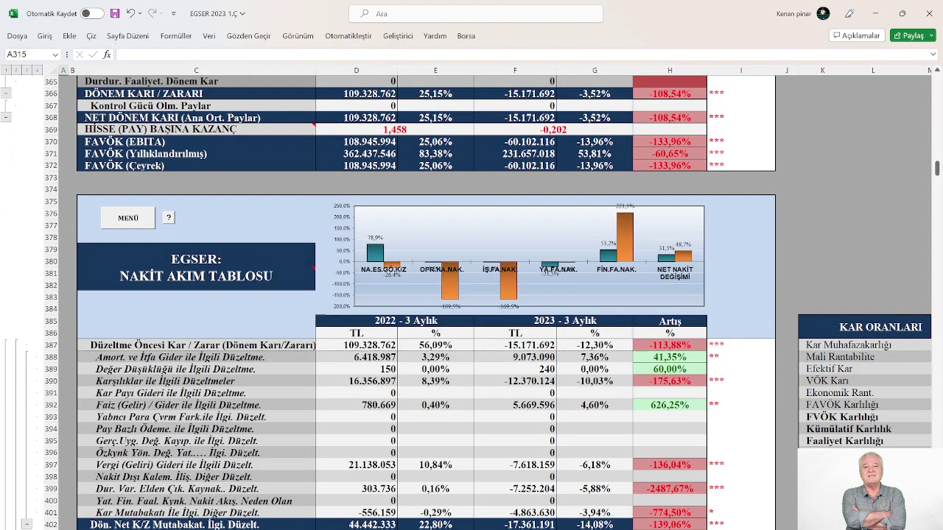
{"action": "scroll", "coordinate": [770, 331], "scroll_direction": "right", "scroll_amount": 5}
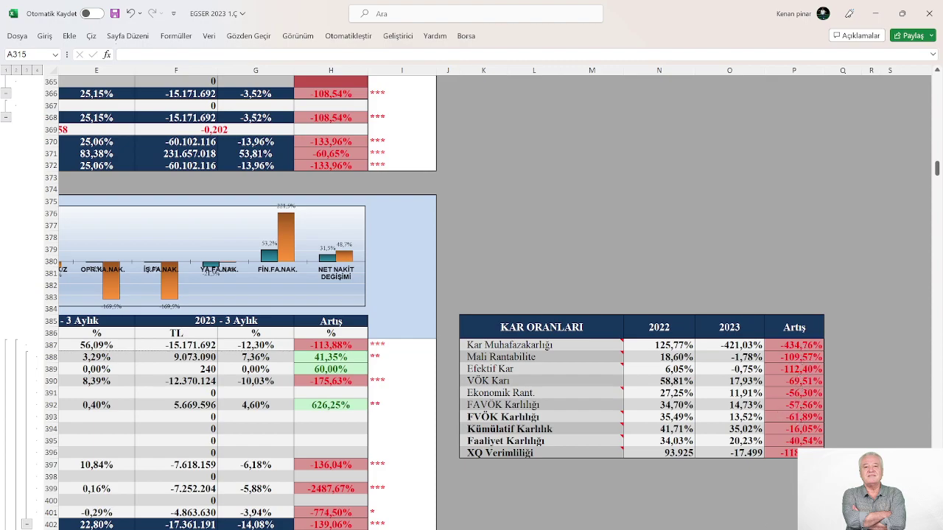
{"action": "scroll", "coordinate": [471, 332], "scroll_direction": "left", "scroll_amount": 5}
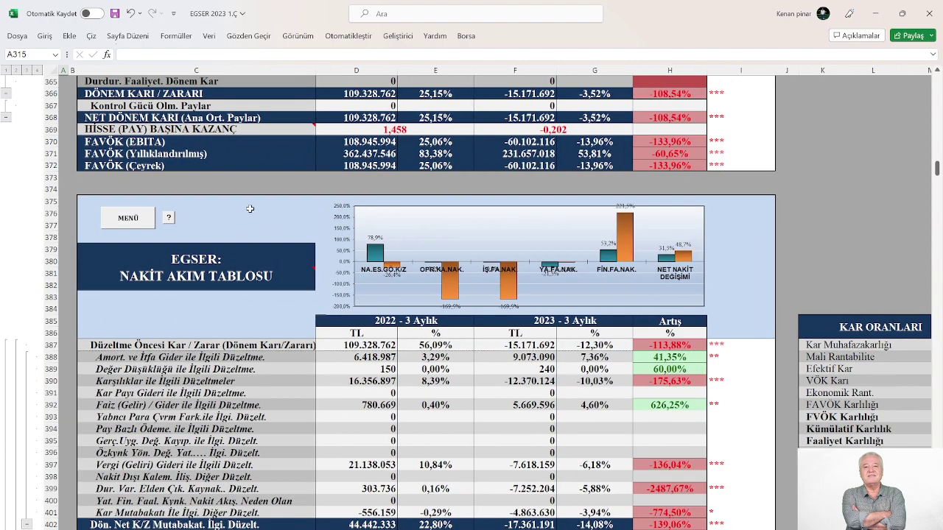
- Open the explanation of the Nakit Akım Tablosu and read the Nakit (Para) Akım Değerleme and Fon Kaynak Kullanımı comments
{"action": "left_click", "coordinate": [169, 219]}
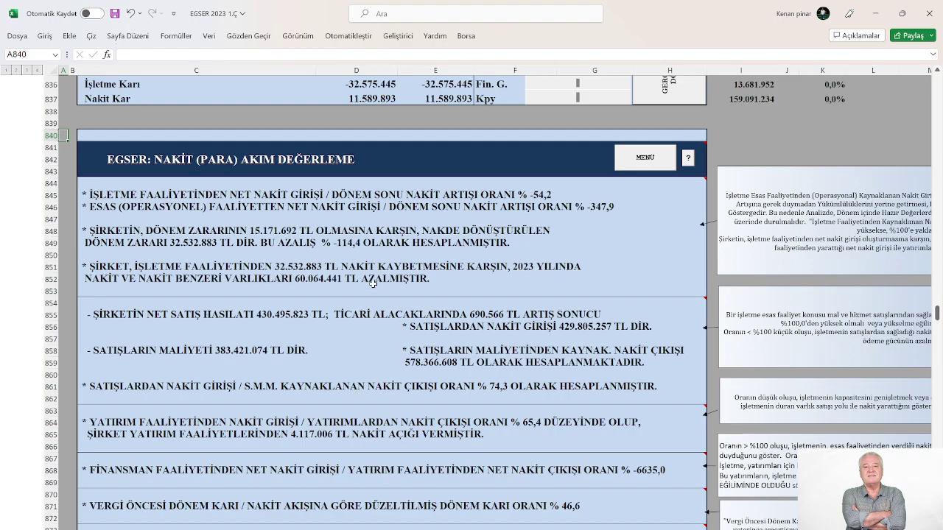
{"action": "scroll", "coordinate": [372, 287], "scroll_direction": "down", "scroll_amount": 2}
{"action": "scroll", "coordinate": [373, 283], "scroll_direction": "down", "scroll_amount": 3}
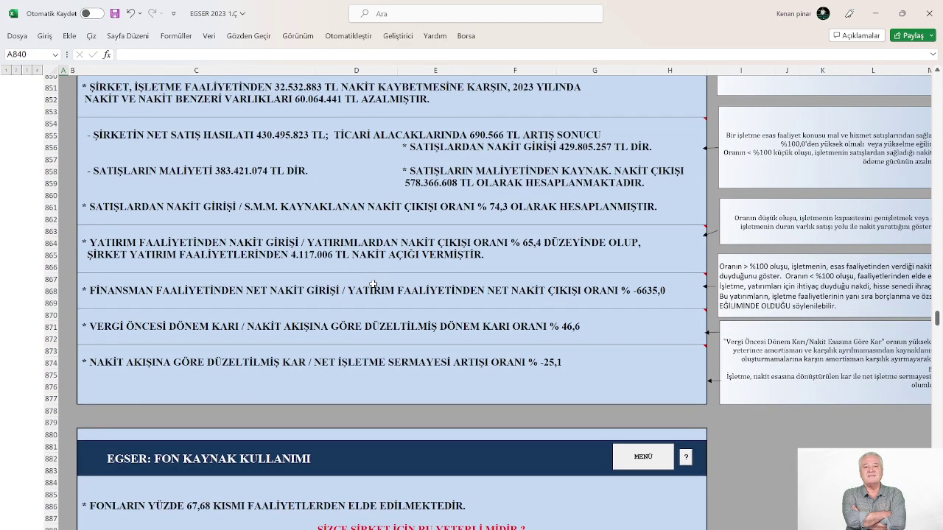
{"action": "scroll", "coordinate": [373, 284], "scroll_direction": "down", "scroll_amount": 6}
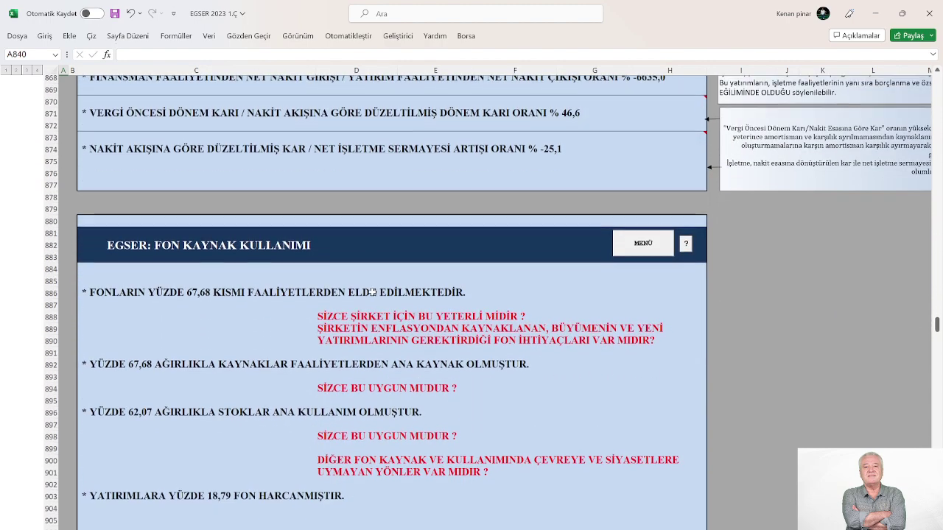
- Go to the Göstergeler section of Mali Analiz and examine the Likidite Oranları for both periods
{"action": "left_click", "coordinate": [624, 253]}
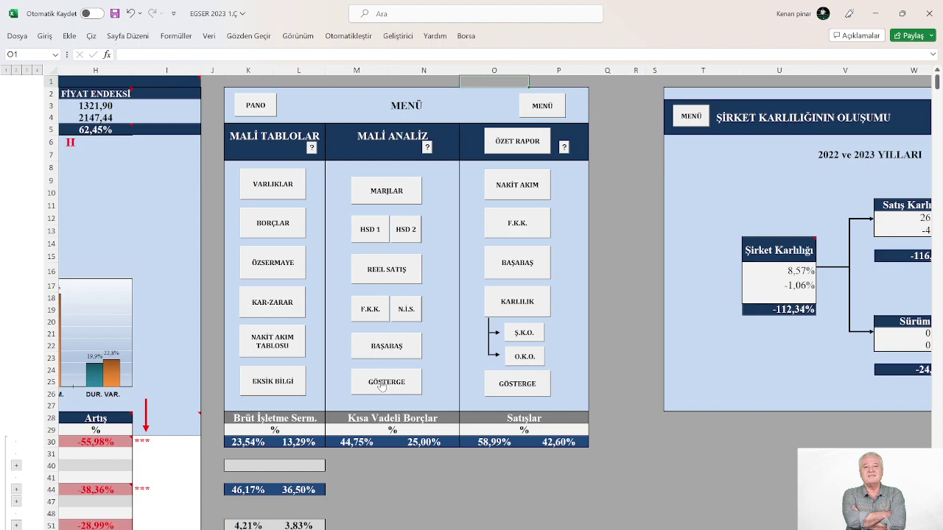
{"action": "left_click", "coordinate": [383, 386]}
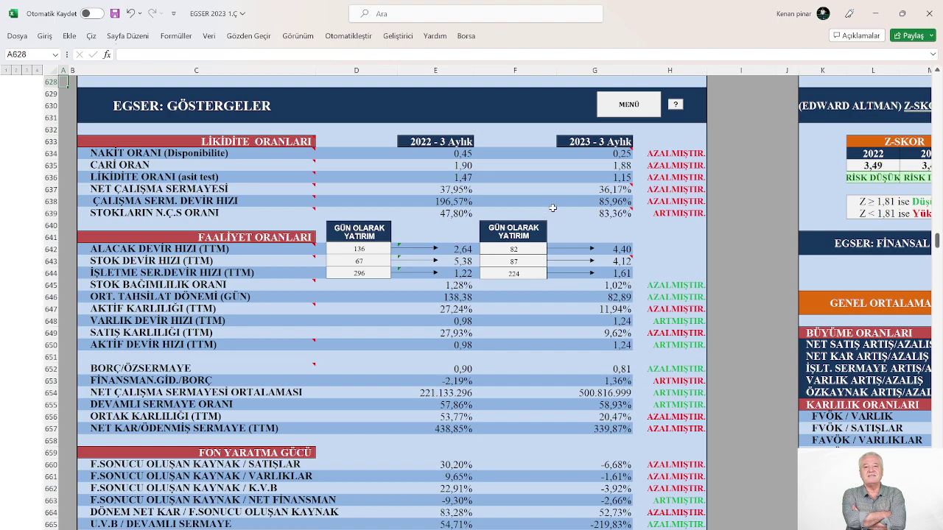
{"action": "mouse_move", "coordinate": [614, 155]}
{"action": "mouse_move", "coordinate": [244, 204]}
{"action": "mouse_move", "coordinate": [631, 187]}
- Review the Faaliyet Oranları, Fon Yaratma Gücü and Etkinlik Oranı groups down to Oto Finansman Oranı
{"action": "scroll", "coordinate": [592, 238], "scroll_direction": "down", "scroll_amount": 3}
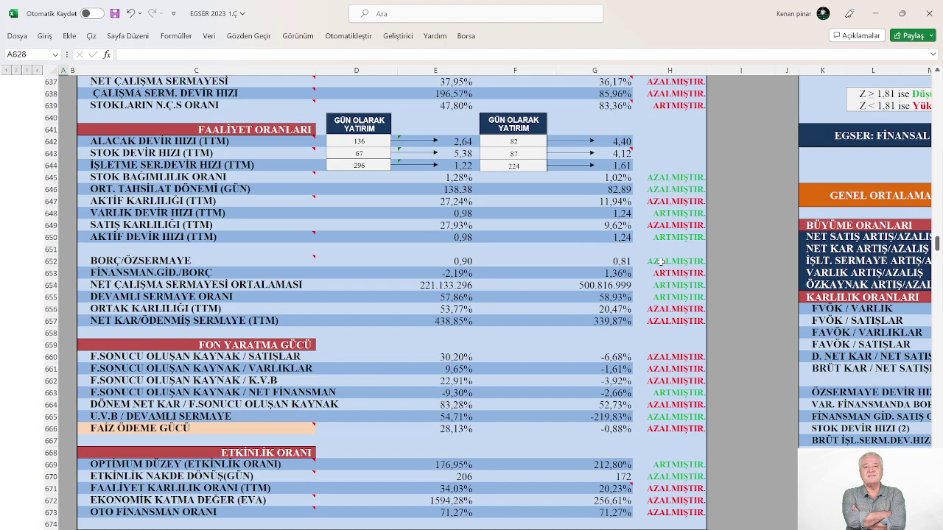
{"action": "scroll", "coordinate": [615, 285], "scroll_direction": "down", "scroll_amount": 2}
{"action": "scroll", "coordinate": [589, 285], "scroll_direction": "down", "scroll_amount": 1}
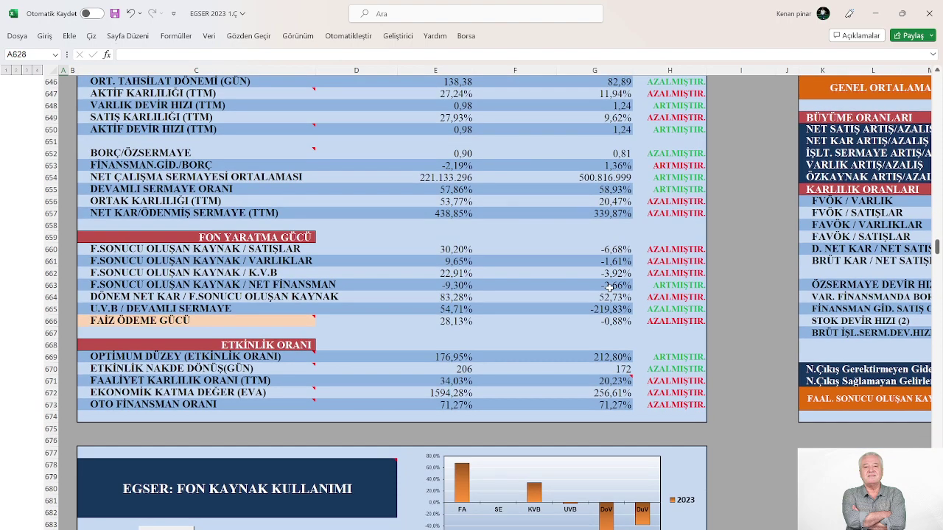
{"action": "scroll", "coordinate": [578, 285], "scroll_direction": "down", "scroll_amount": 1}
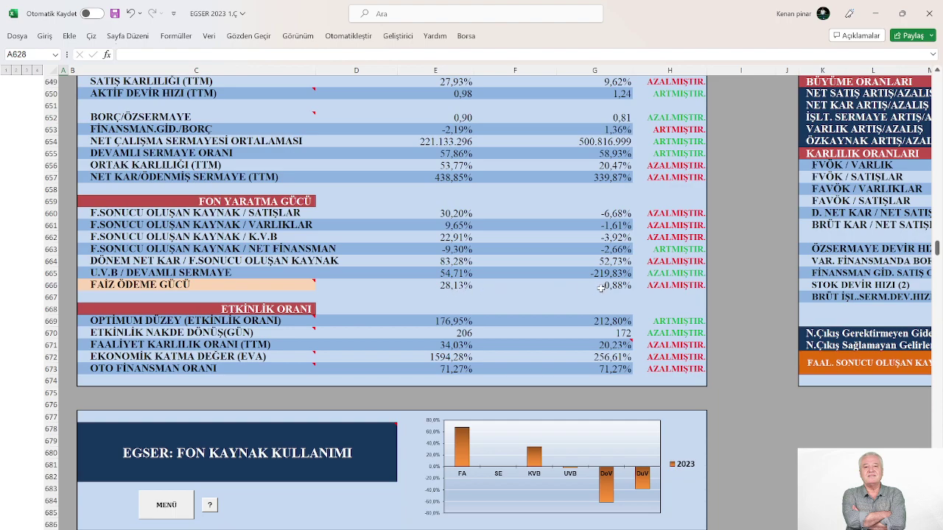
{"action": "scroll", "coordinate": [600, 287], "scroll_direction": "down", "scroll_amount": 3}
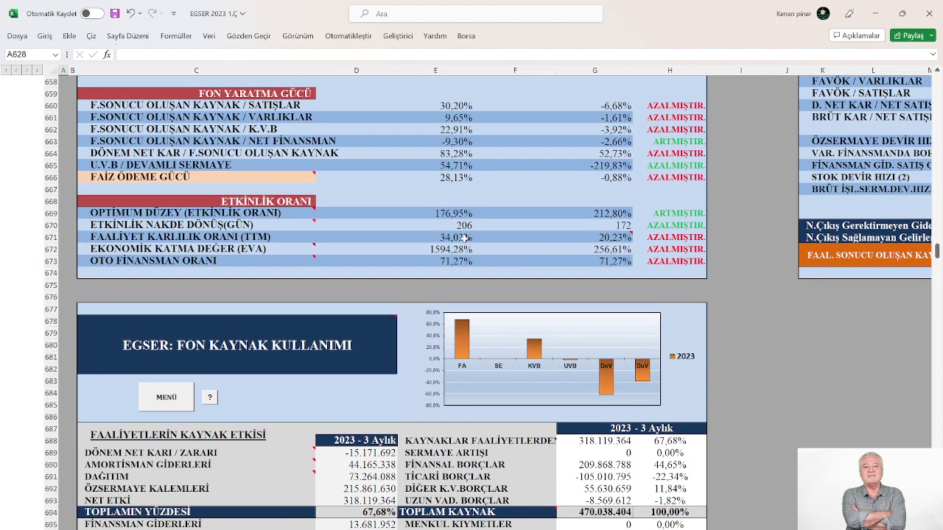
{"action": "scroll", "coordinate": [464, 237], "scroll_direction": "down", "scroll_amount": 1}
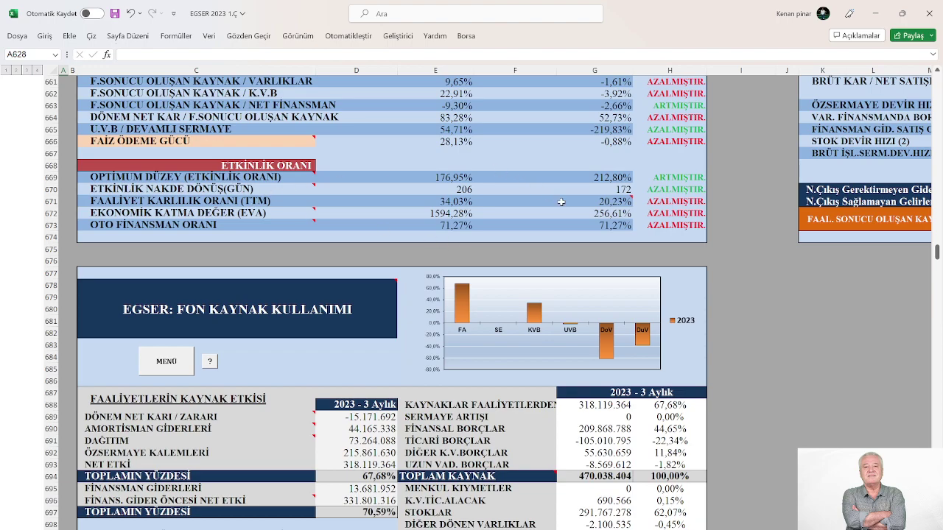
- Examine the Fon Kaynak Kullanımı chart and table, and return to the Mali Analiz start view through PANO
{"action": "scroll", "coordinate": [581, 243], "scroll_direction": "down", "scroll_amount": 2}
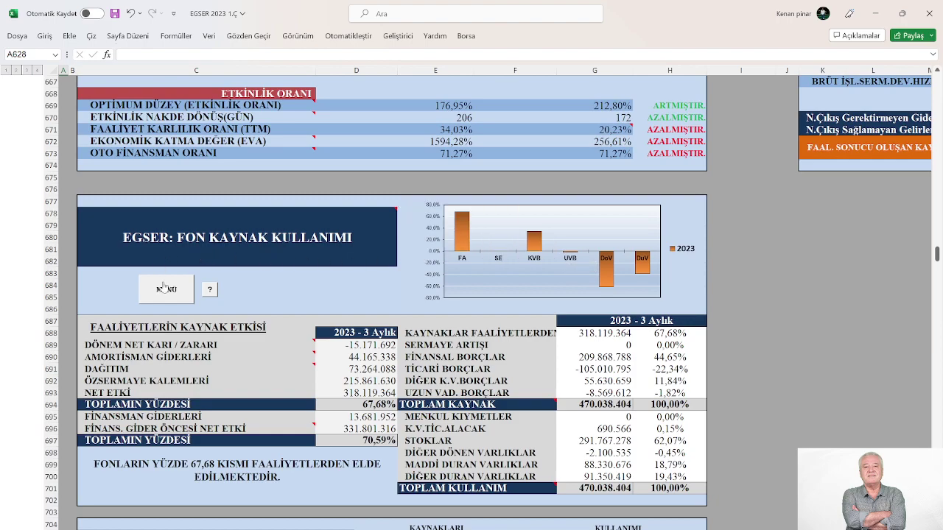
{"action": "left_click", "coordinate": [164, 288]}
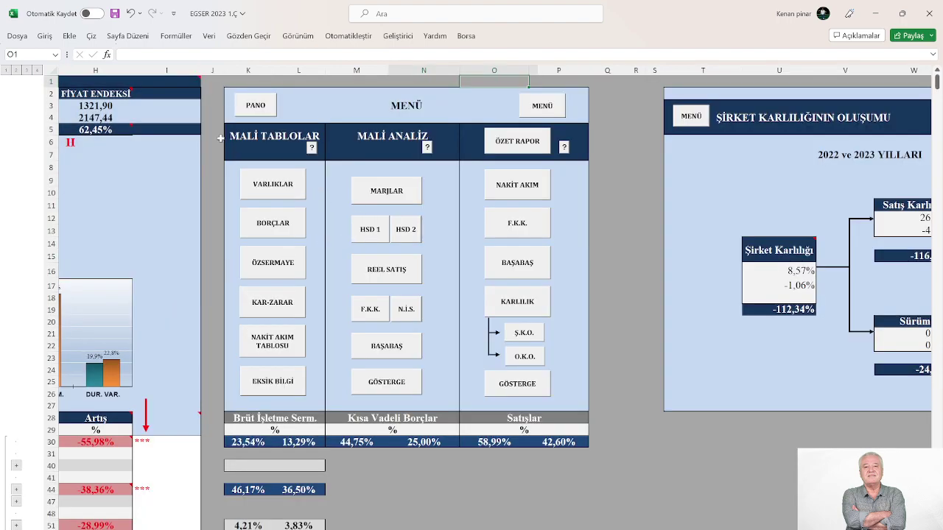
{"action": "left_click", "coordinate": [248, 109]}
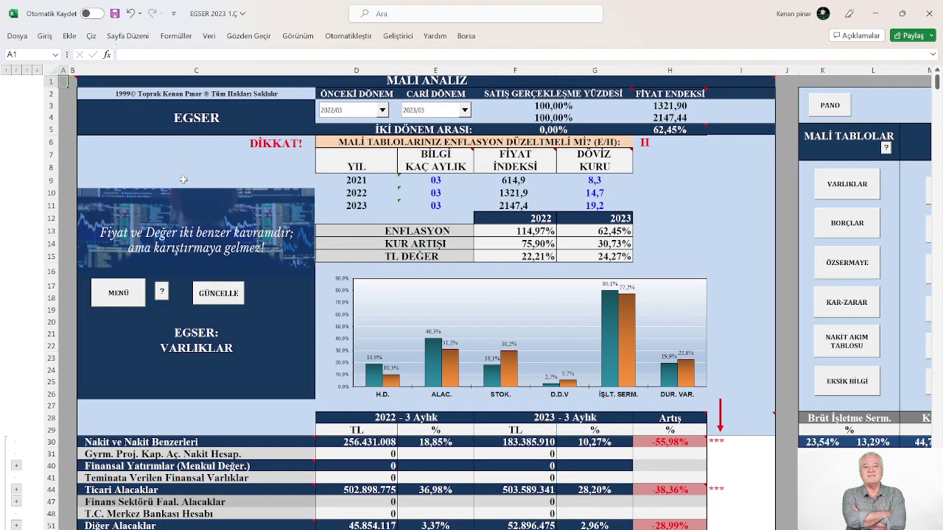